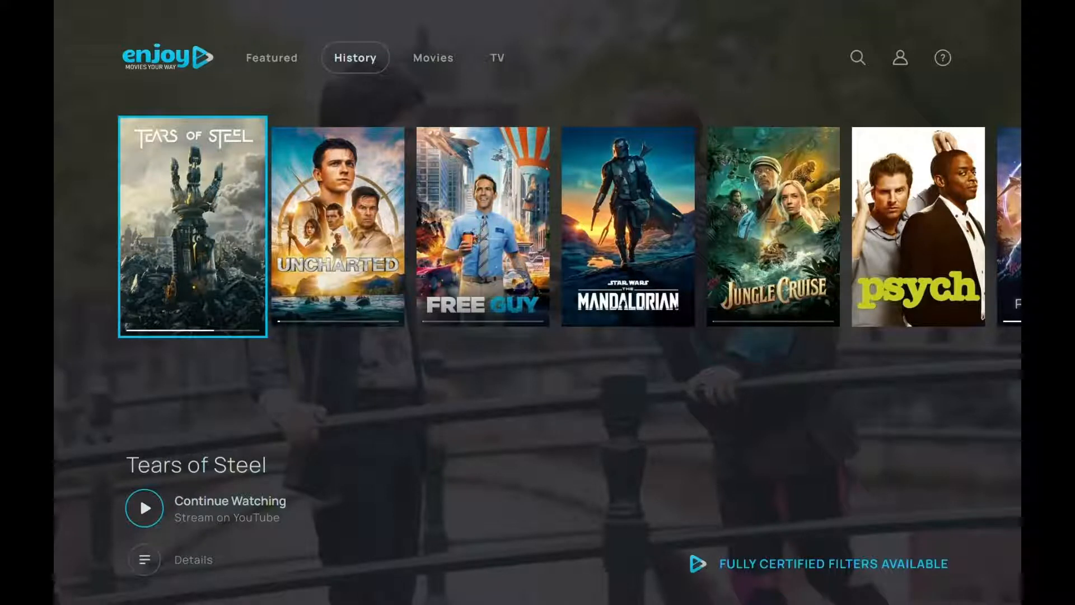
Continue watching Tears of Steel and enable Tag Mode from its playback options
click(146, 520)
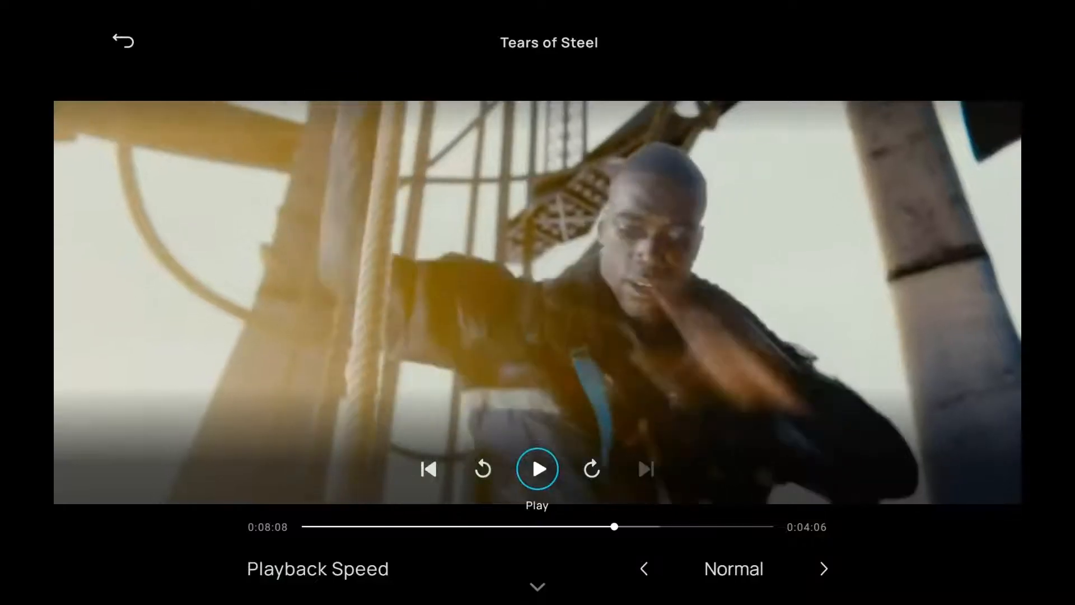
key(Down)
key(Down)
key(Down)
key(Down)
key(Down)
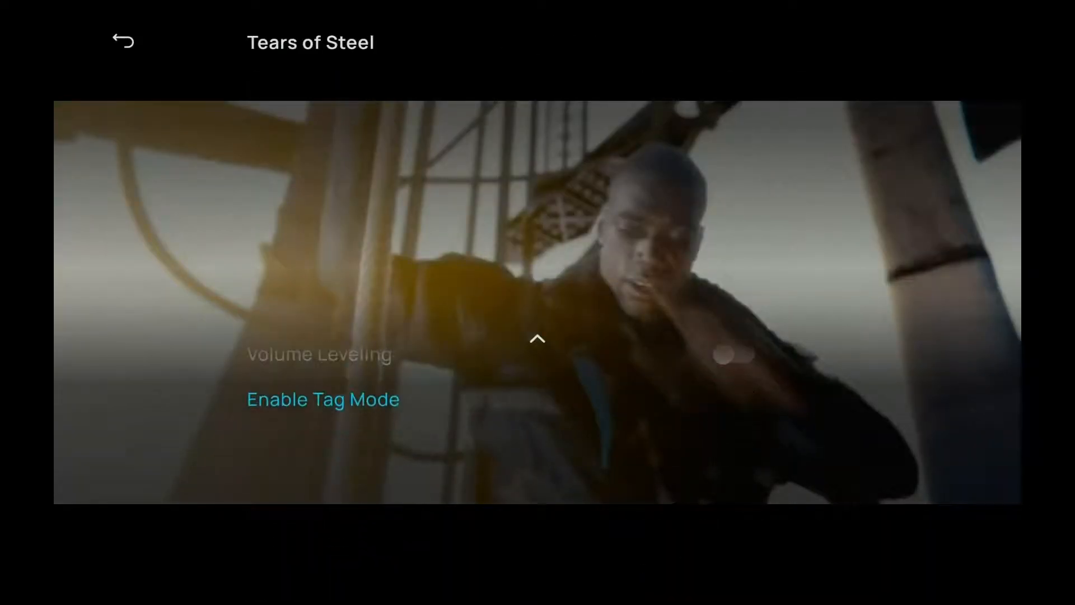
key(Return)
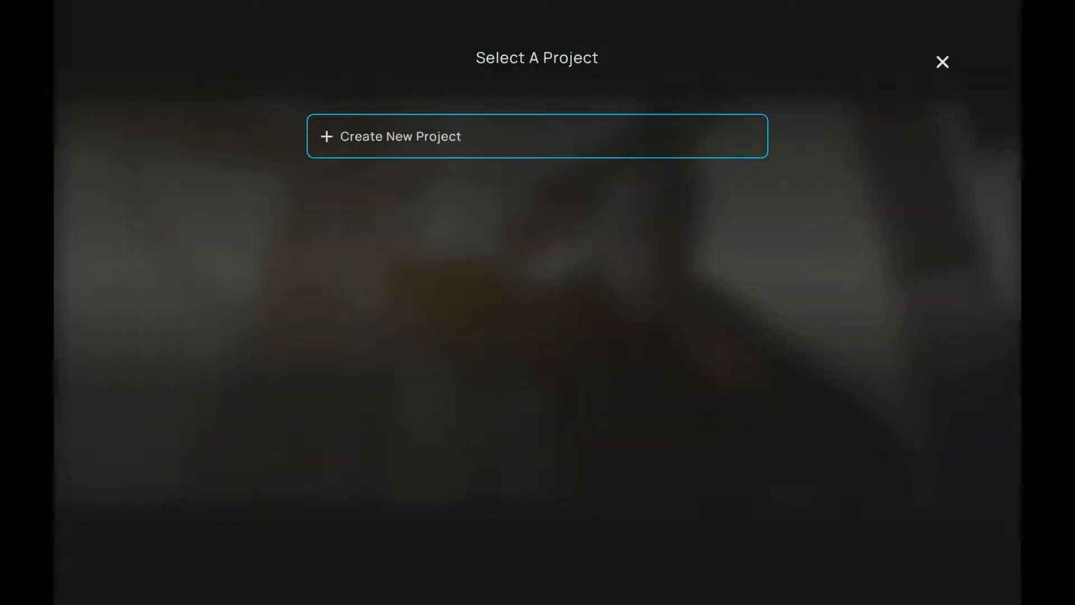
Create a new project described as "Hello Enjoy" with Filter as the default tag type
key(Return)
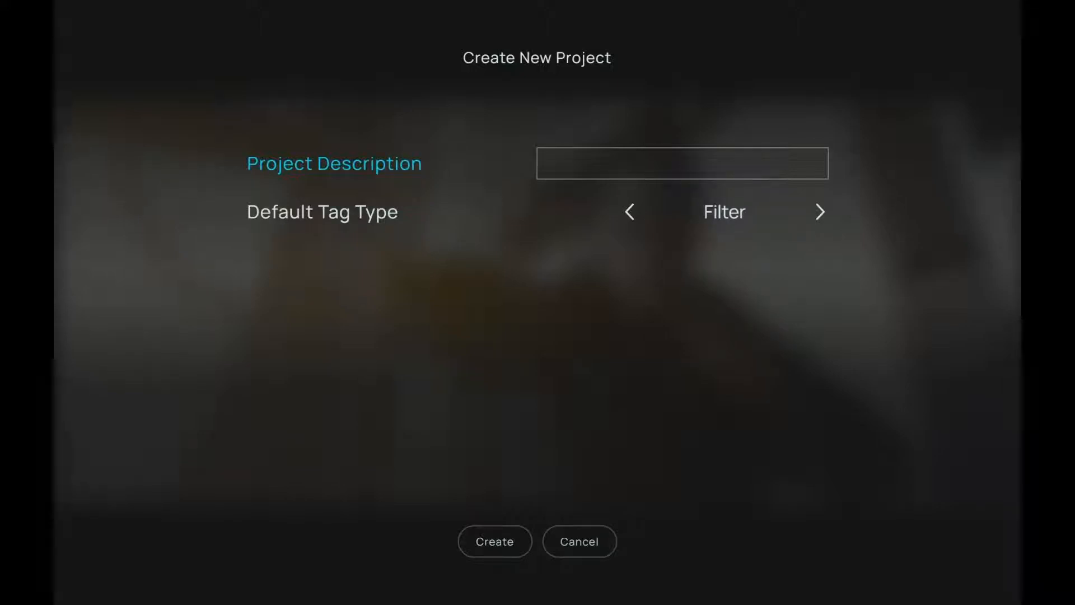
key(Return)
text(H)
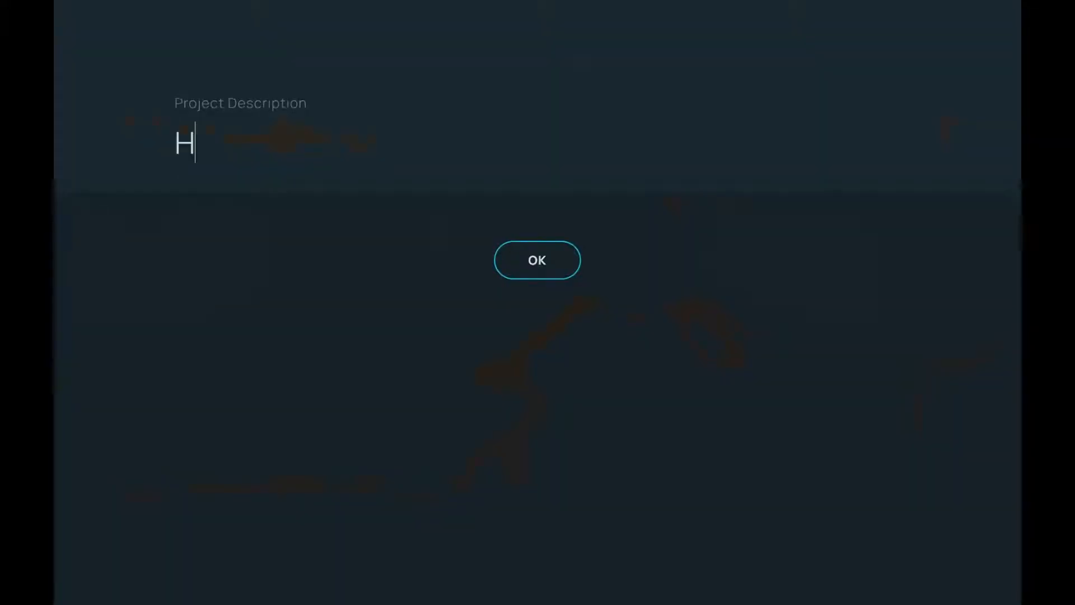
text(ello Enjoy)
key(Return)
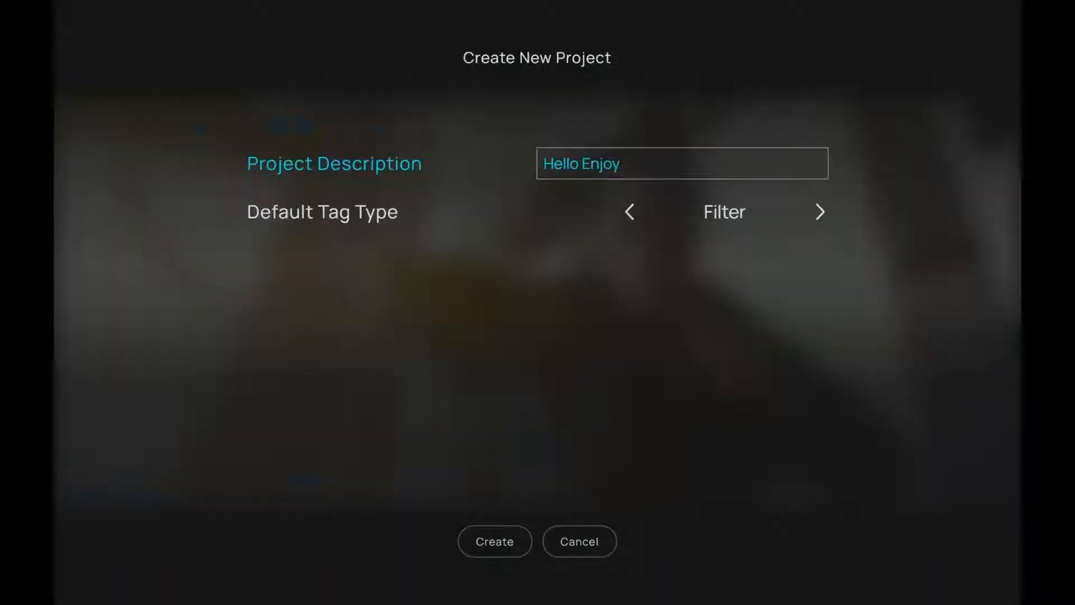
key(Down)
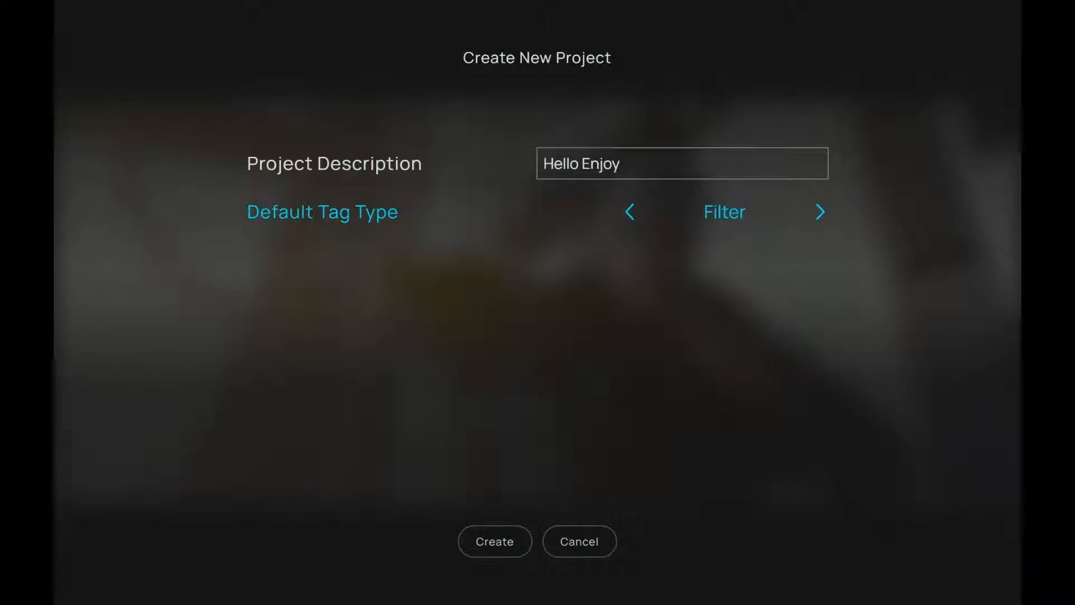
key(Down)
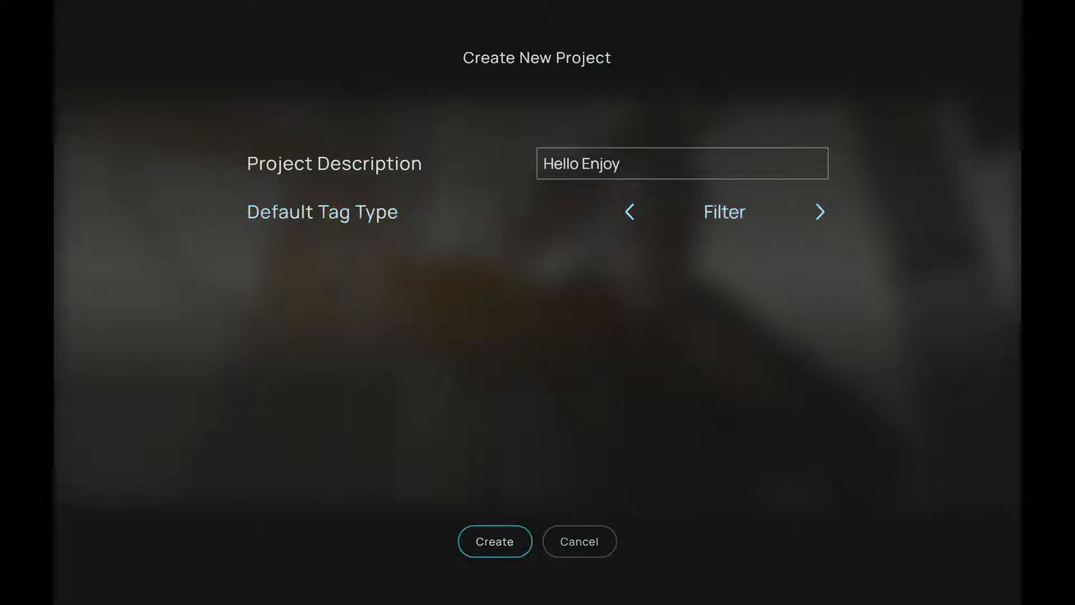
key(Return)
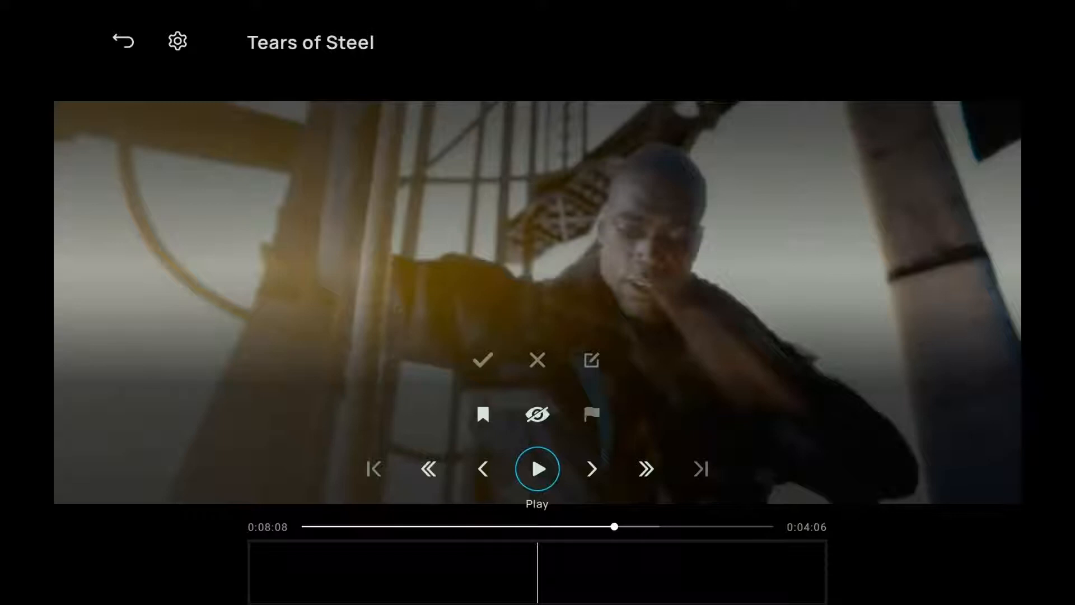
Play the film briefly, pause it at 0:08:09 and start a tag there
key(Return)
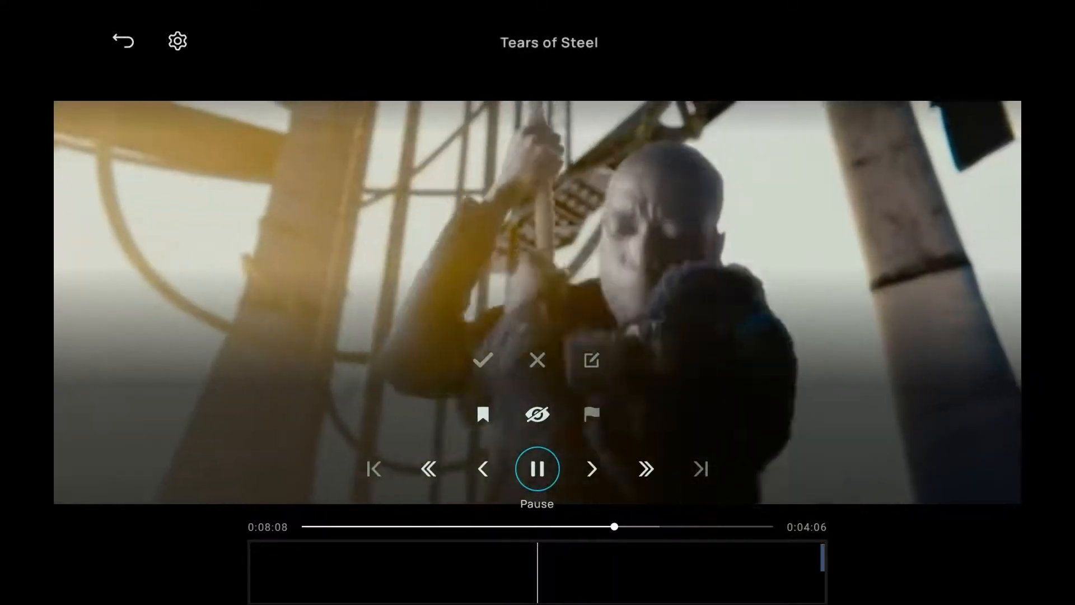
key(Return)
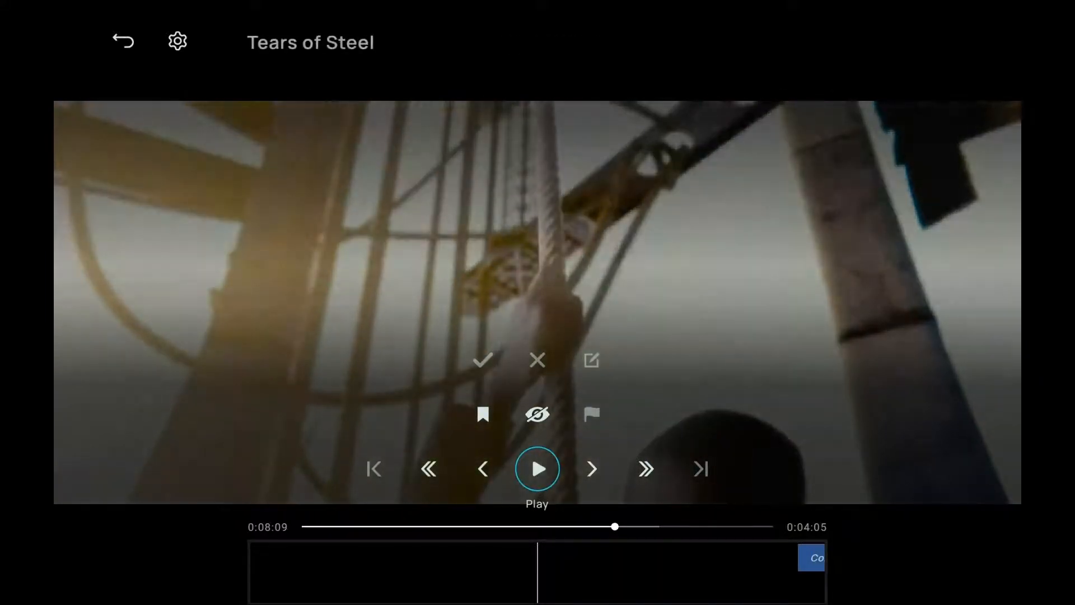
key(Left)
key(Up)
key(Return)
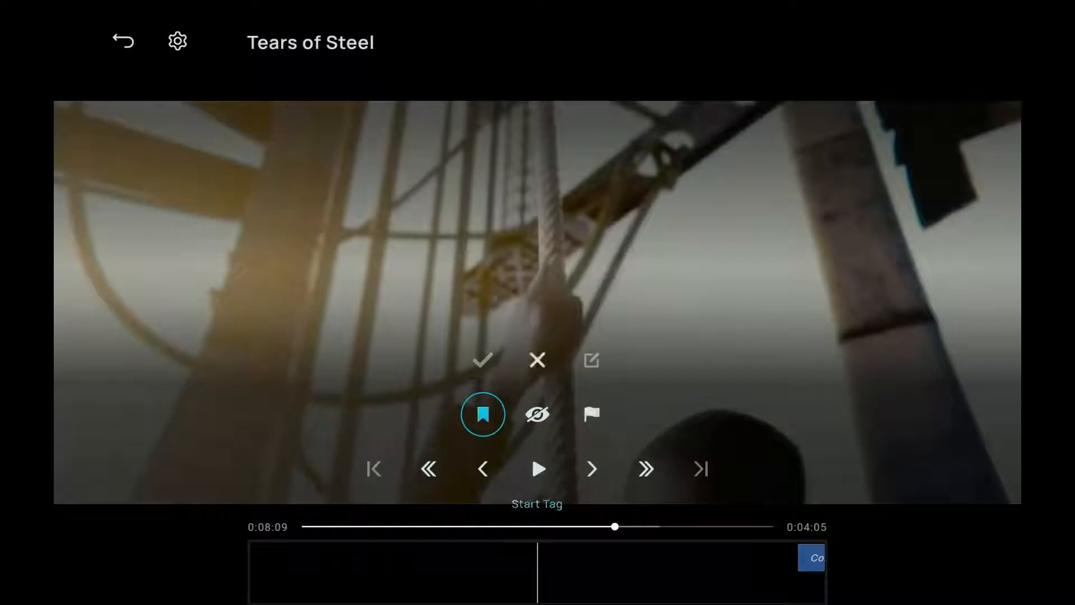
Skip forward four seconds to 0:08:13 and end the tag there
key(Down)
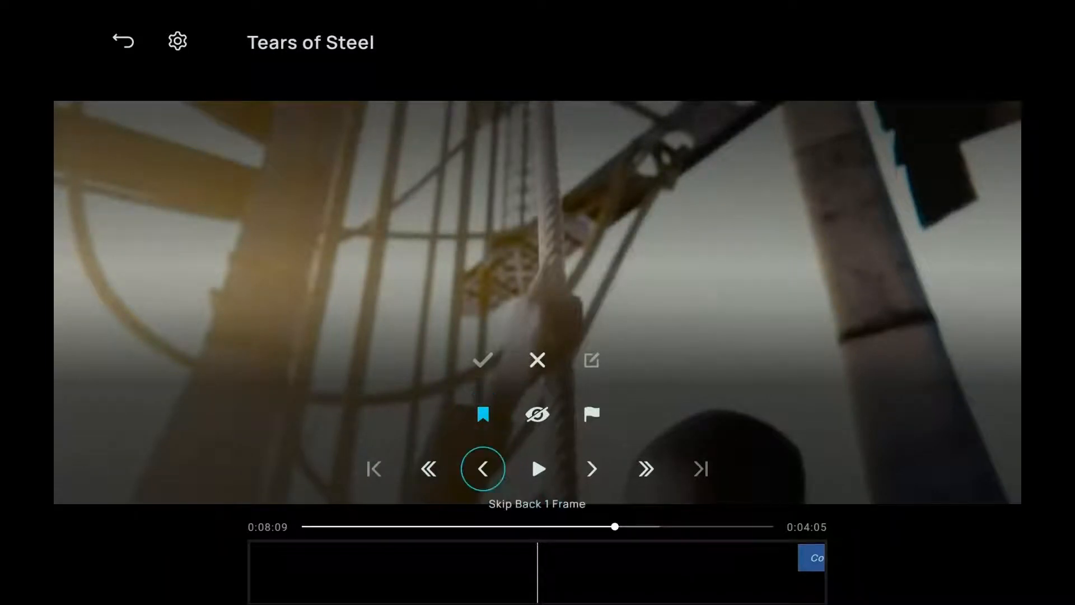
key(Right)
key(Right)
key(Right)
key(Return)
key(Return)
key(Return)
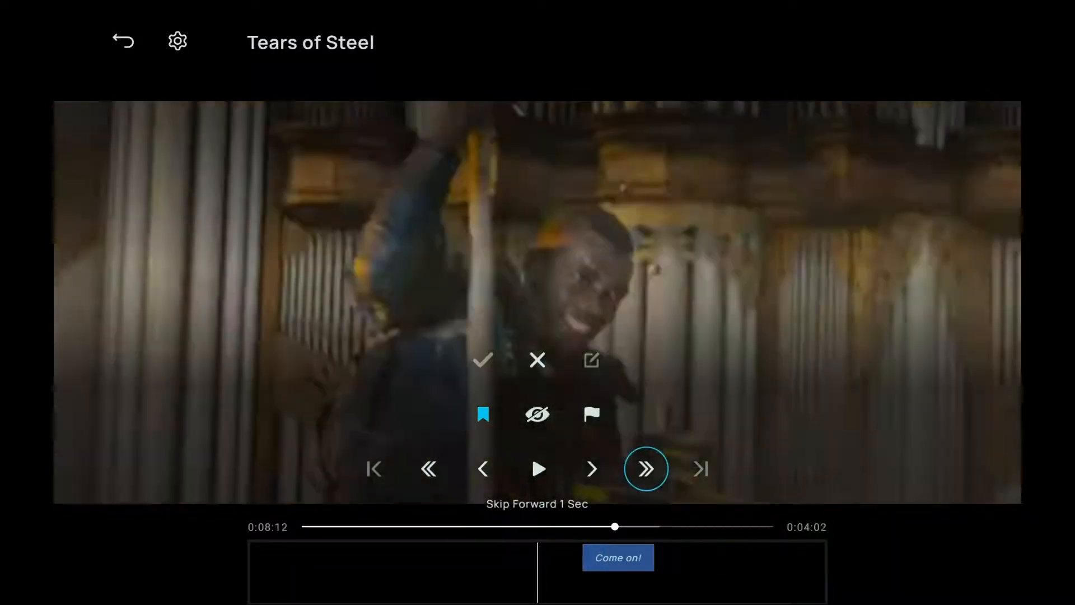
key(Return)
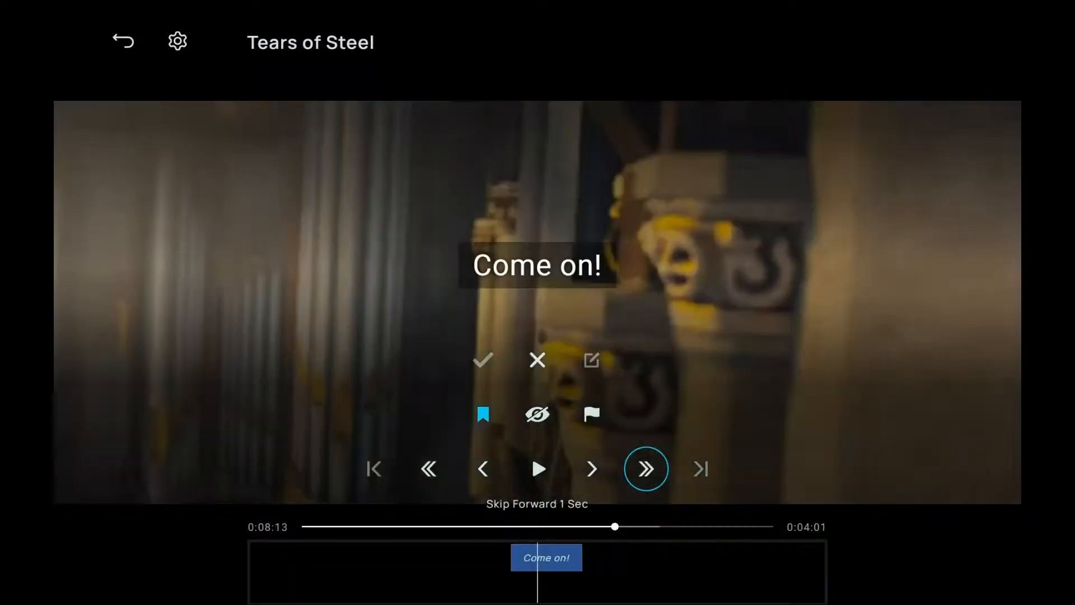
key(Up)
key(Return)
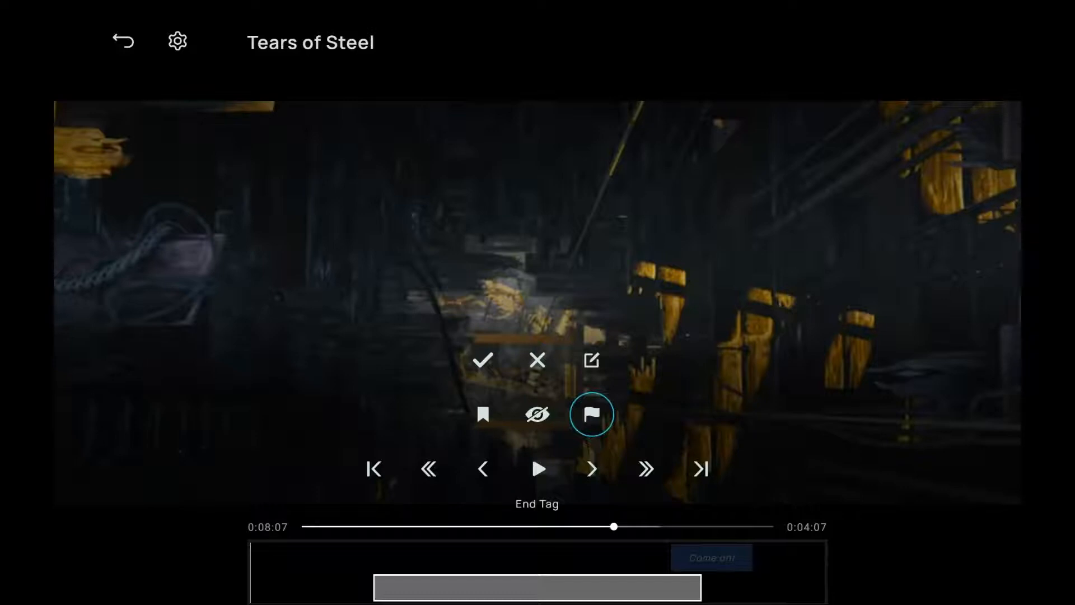
Edit the new tag's details and set its category to Violence
key(Up)
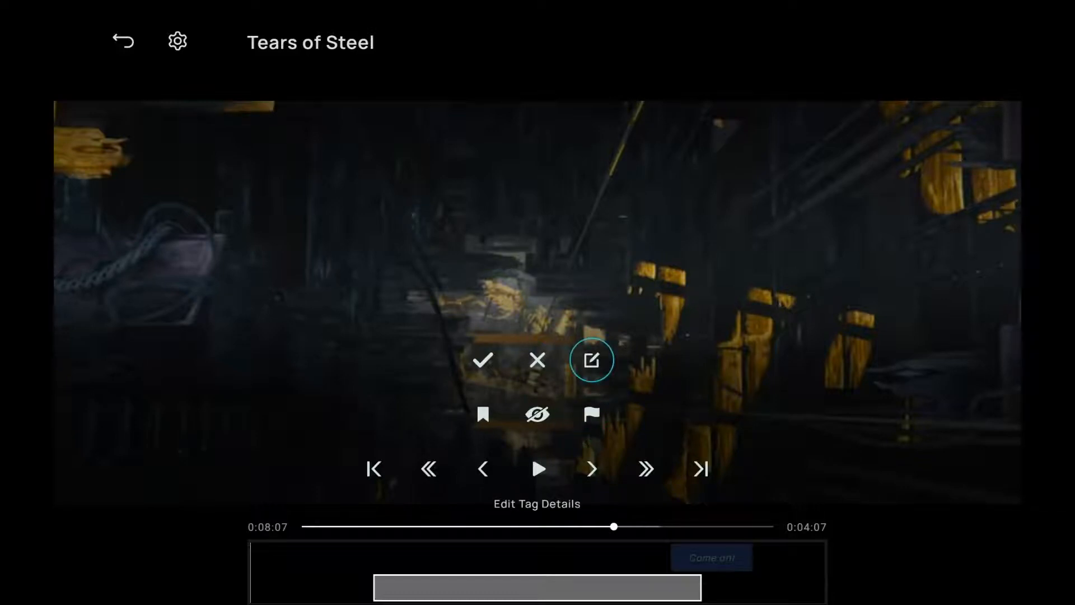
key(Return)
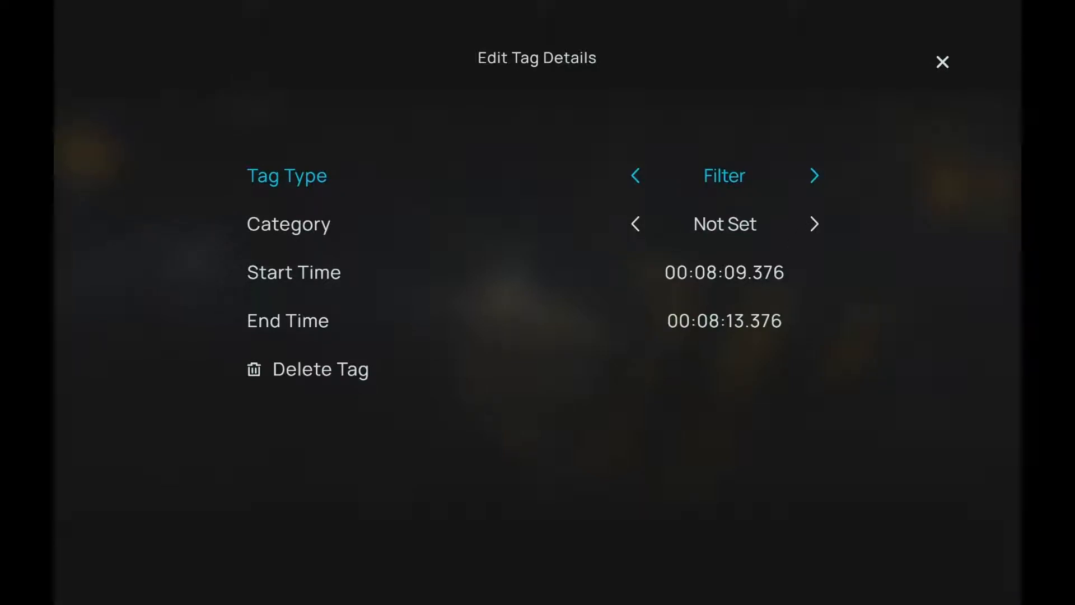
key(Down)
key(Right)
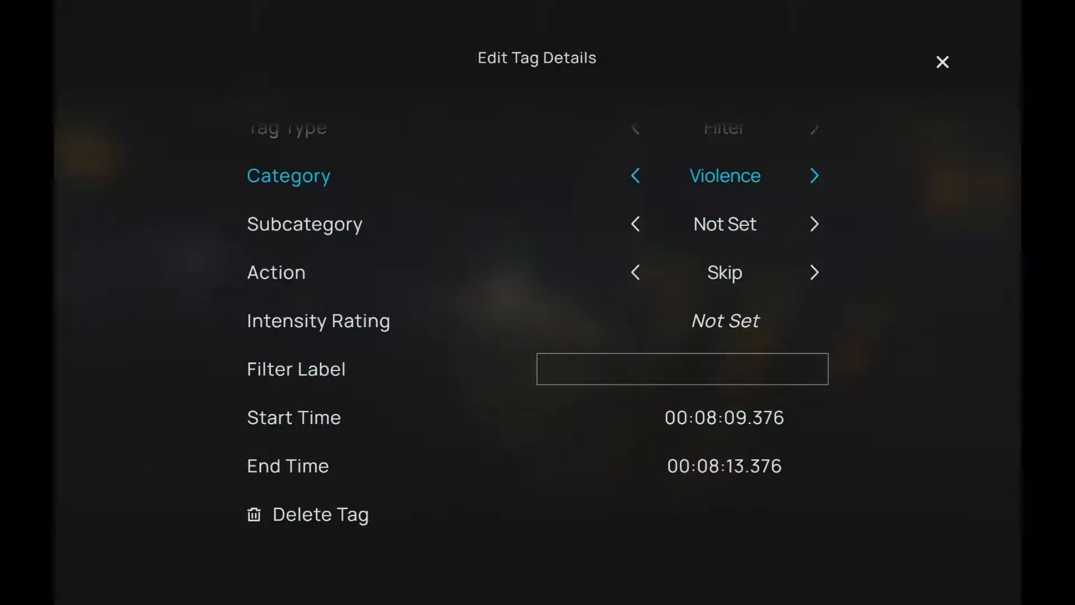
Start determining the tag's intensity rating and choose Non-graphic Violence as the violence type
key(Down)
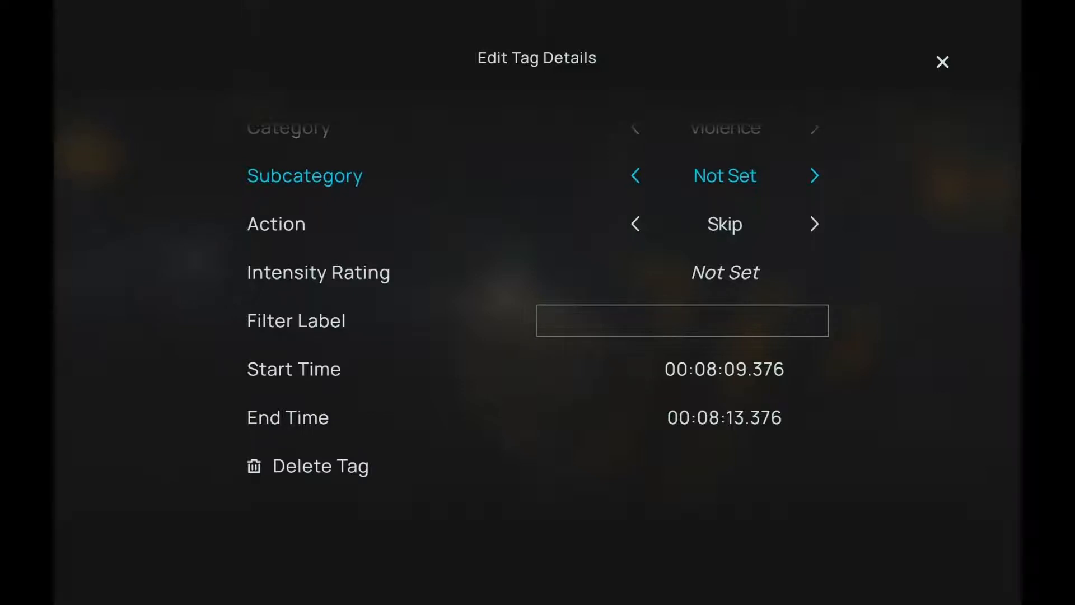
key(Down)
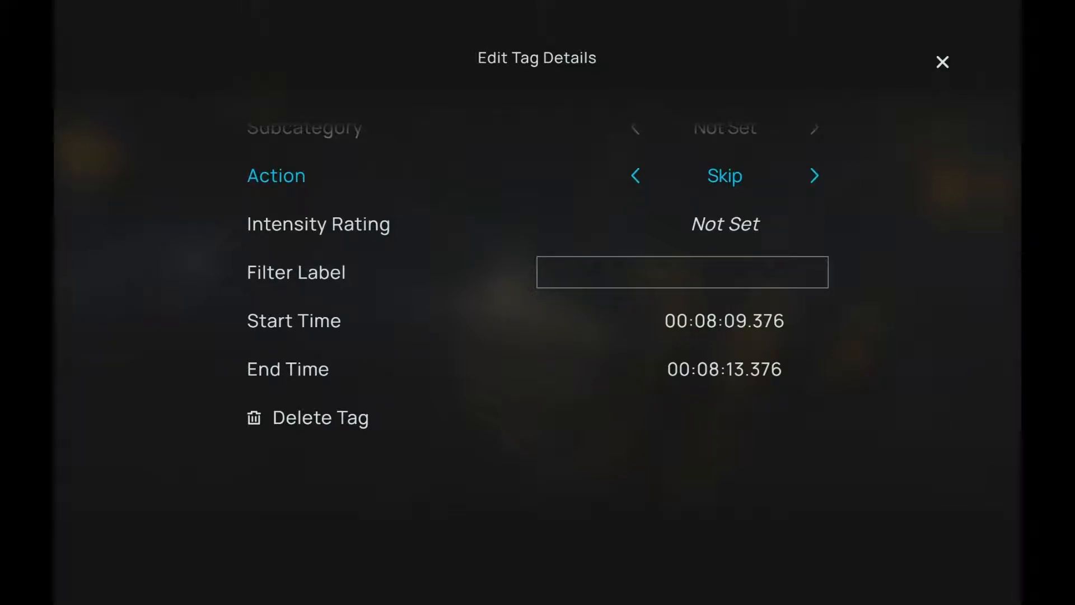
key(Down)
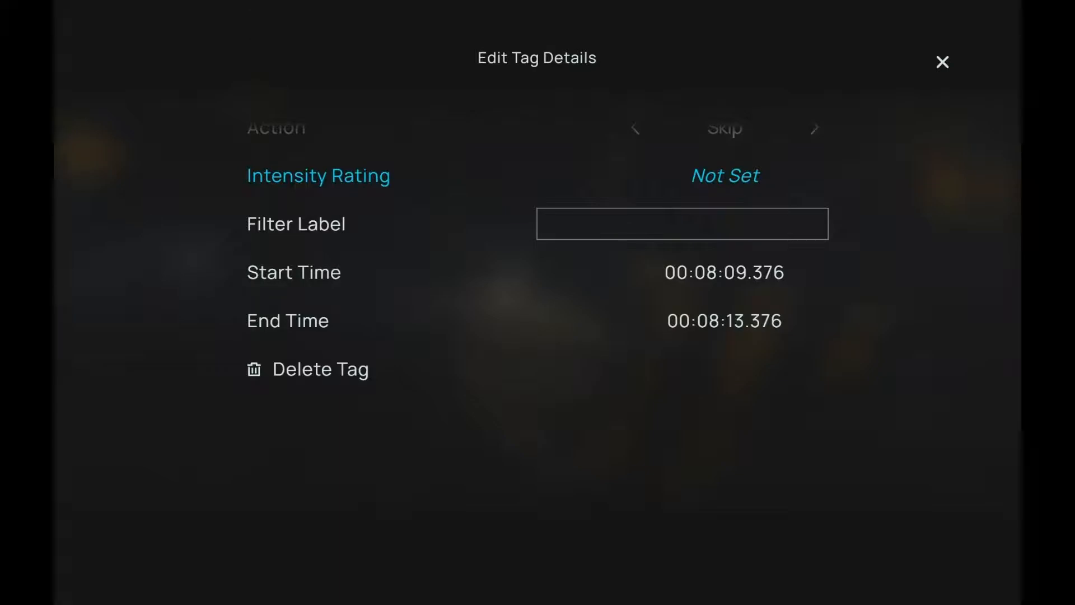
key(Return)
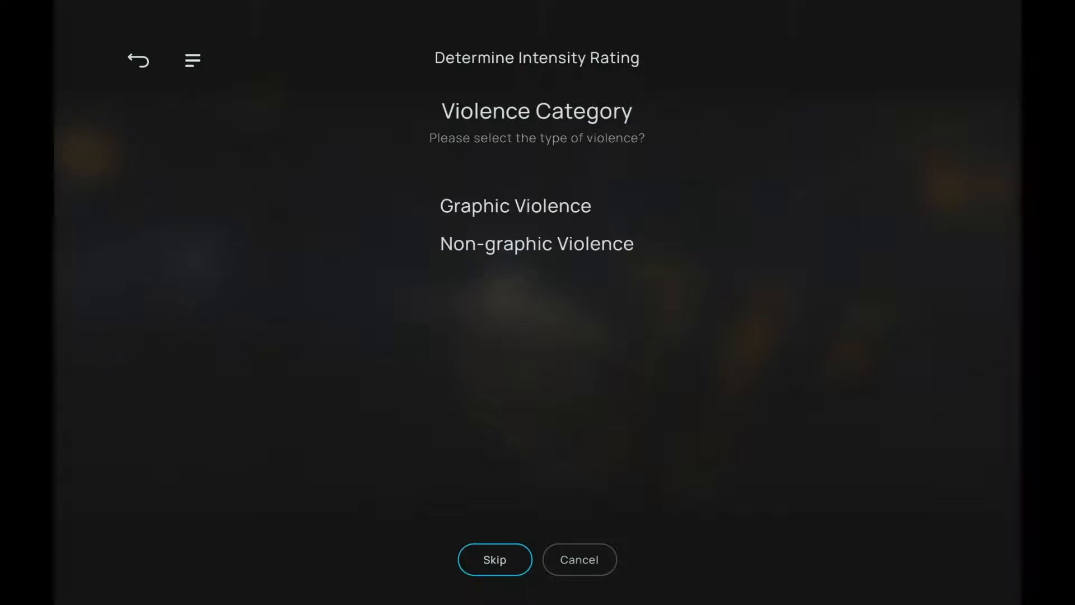
key(Up)
key(Down)
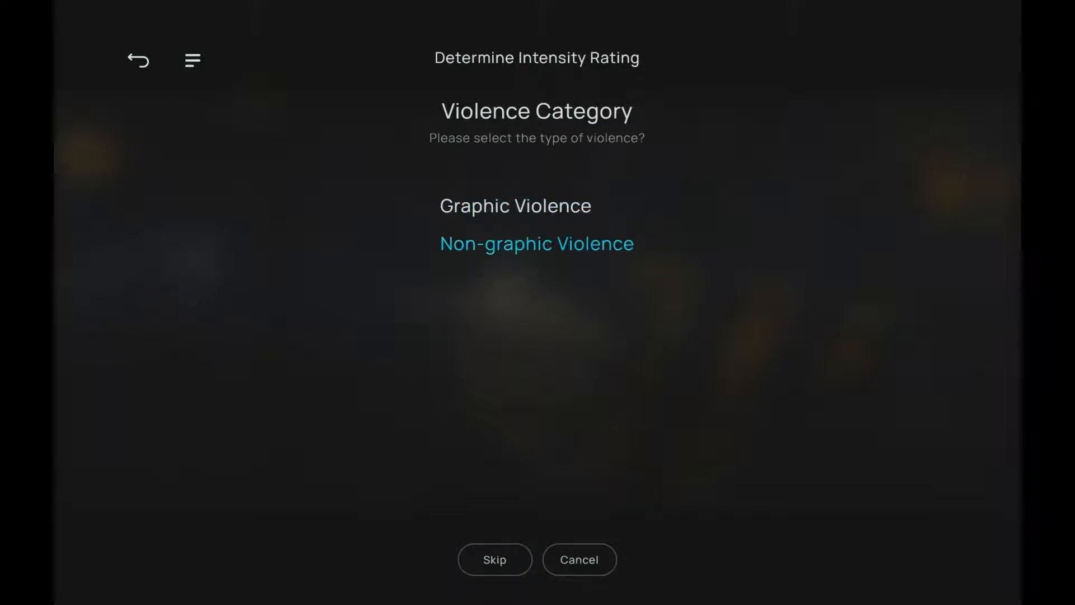
key(Return)
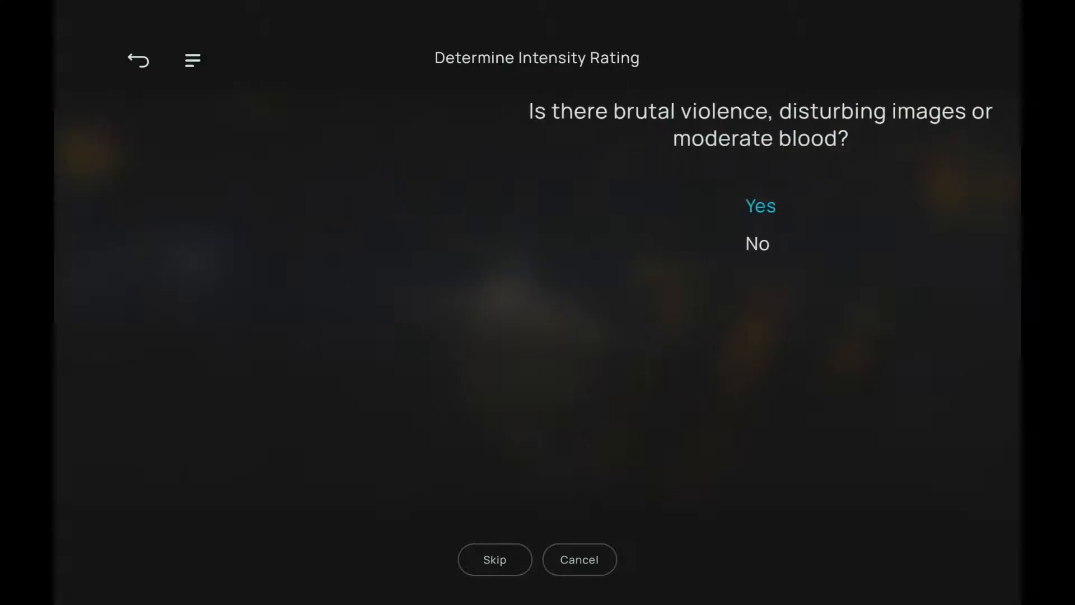
Answer No to brutal violence and verbal reference, choose "Possibility of Physical Harm but not Death", and answer Yes to physical harm
key(Down)
key(Return)
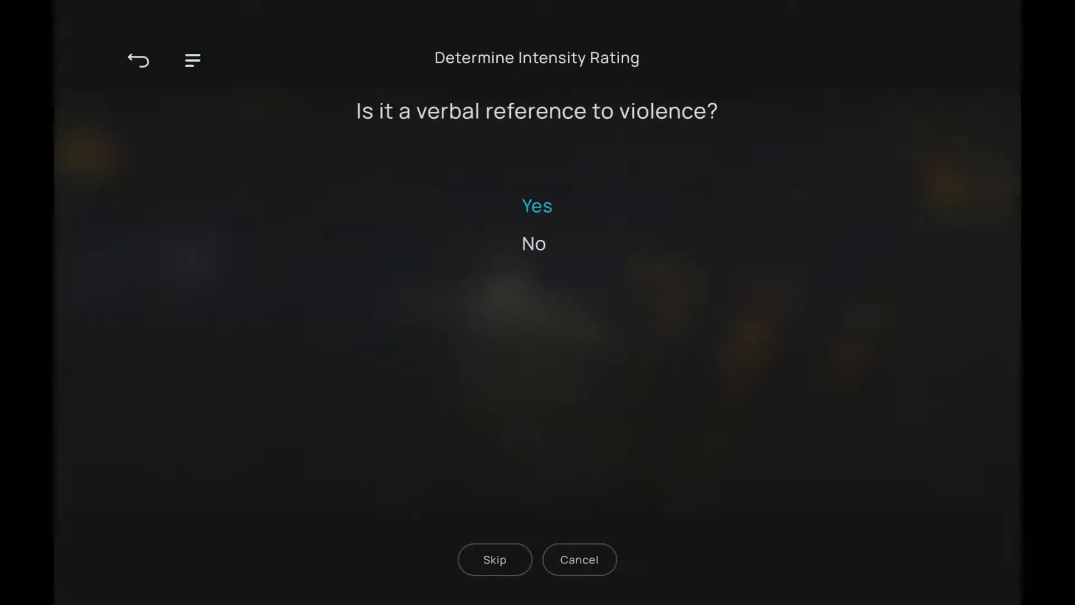
key(Down)
key(Return)
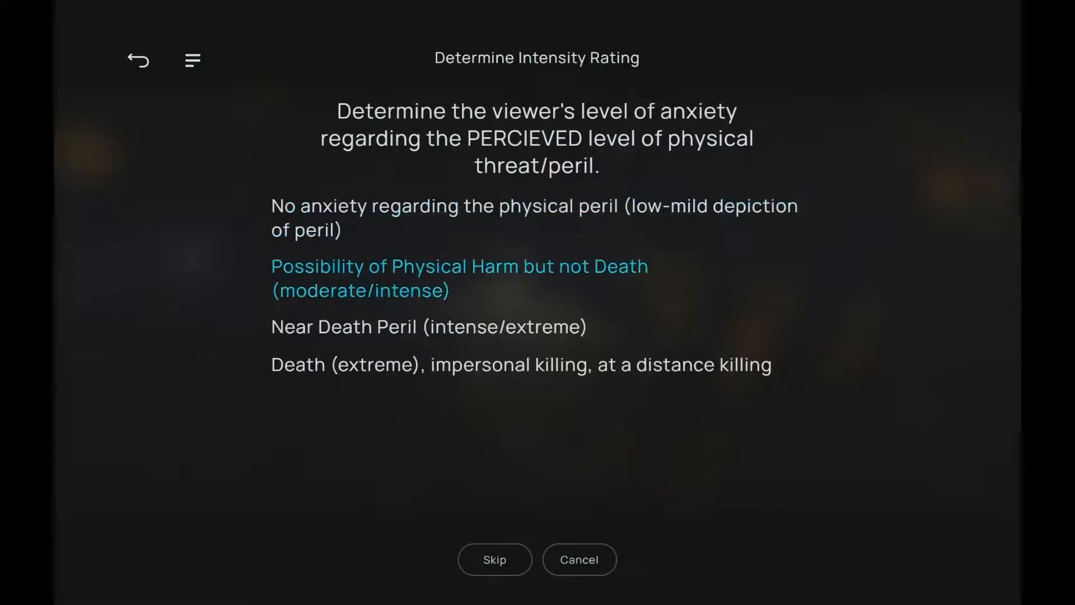
key(Down)
key(Return)
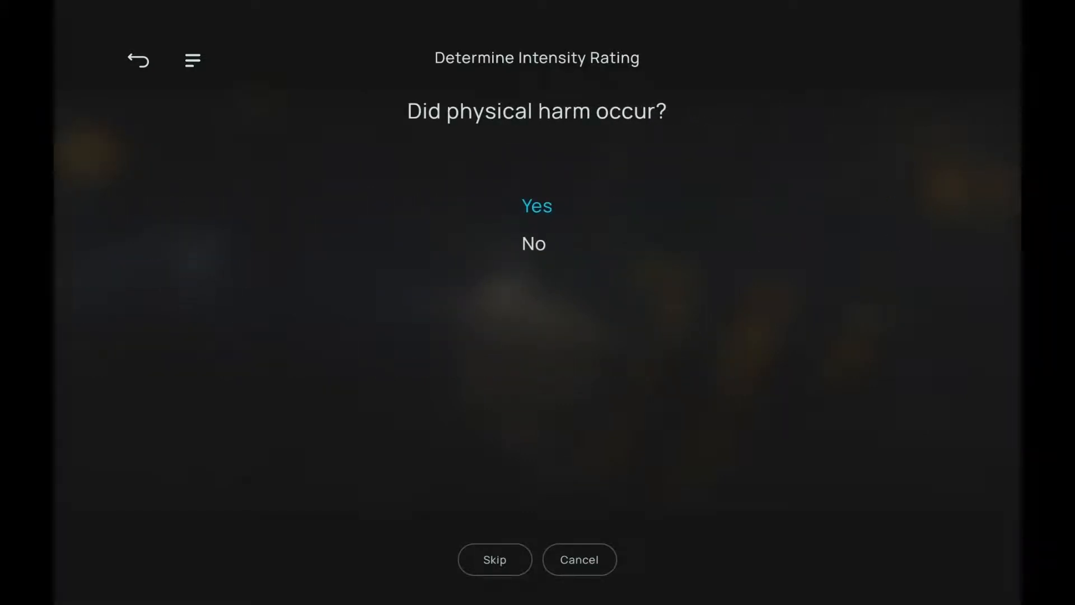
key(Return)
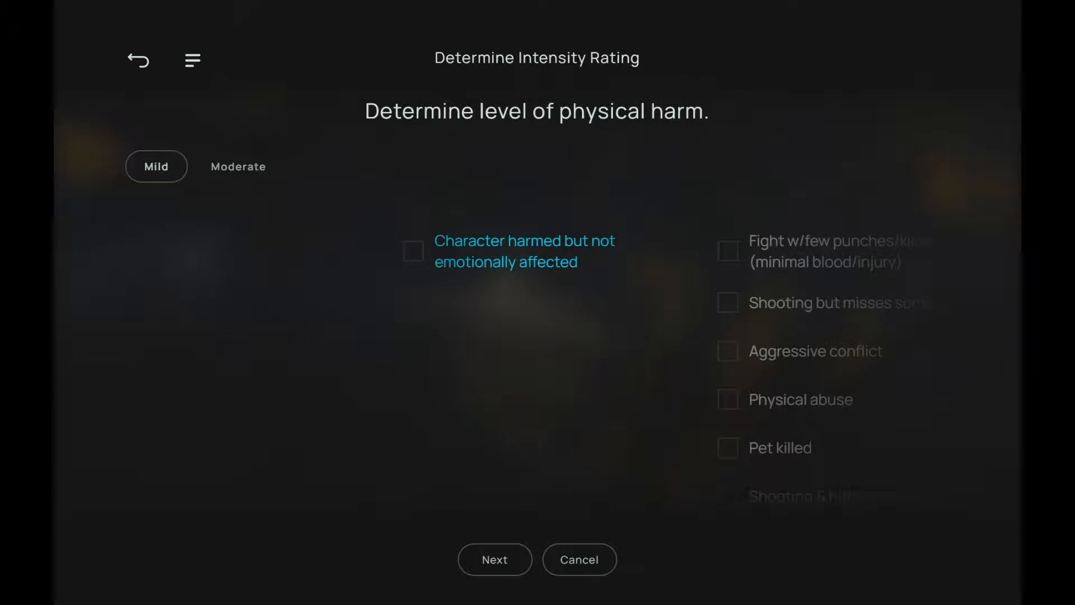
Mark "Aggressive conflict" among the Moderate levels of physical harm and proceed to the rating summary
key(Right)
key(Down)
key(Down)
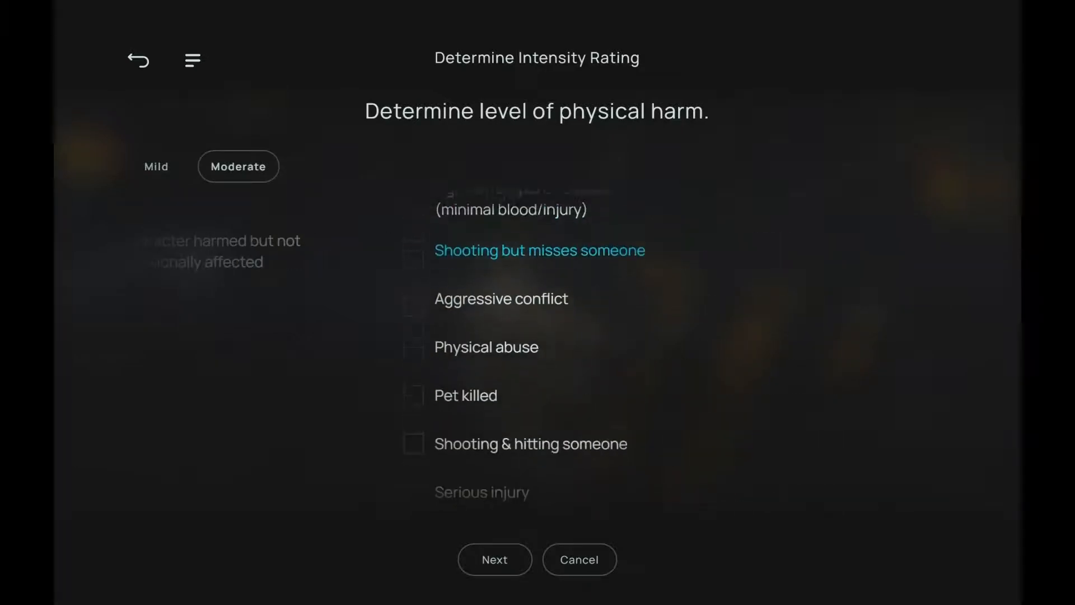
key(Return)
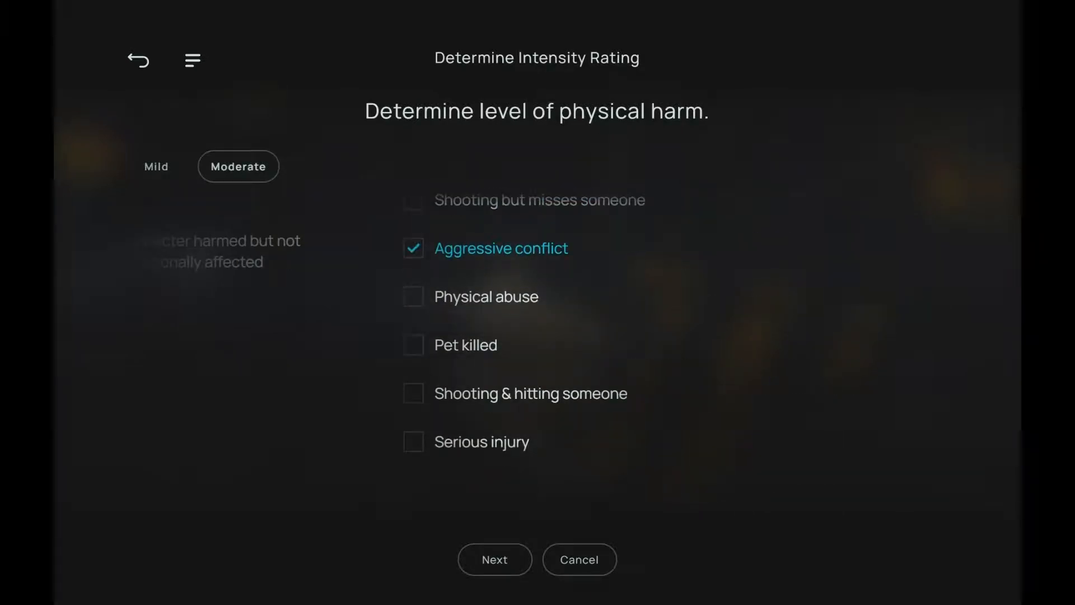
key(Down)
key(Down)
key(Down)
key(Down)
key(Down)
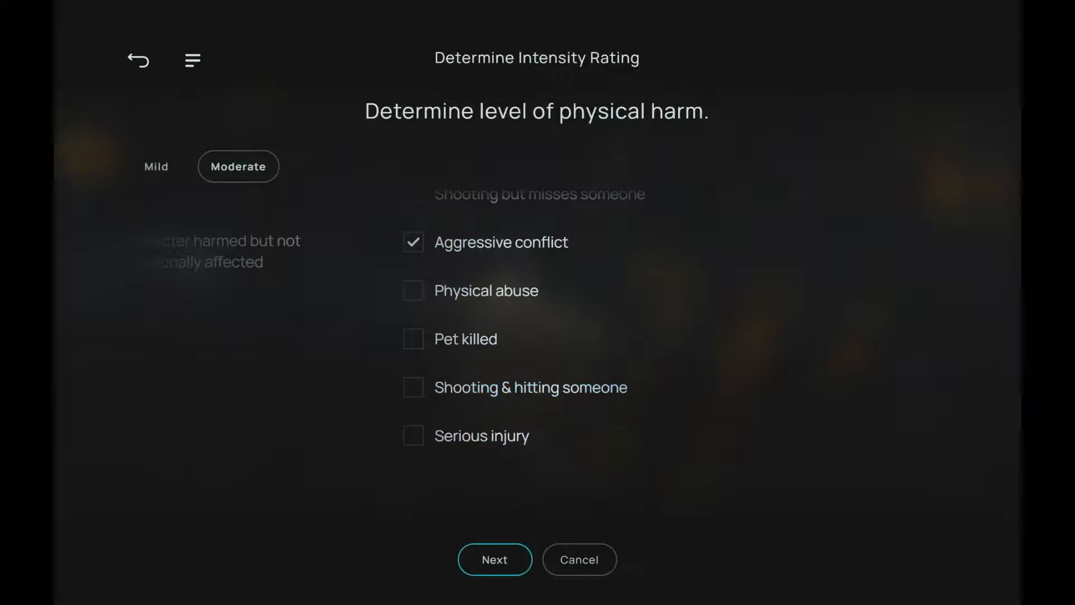
key(Return)
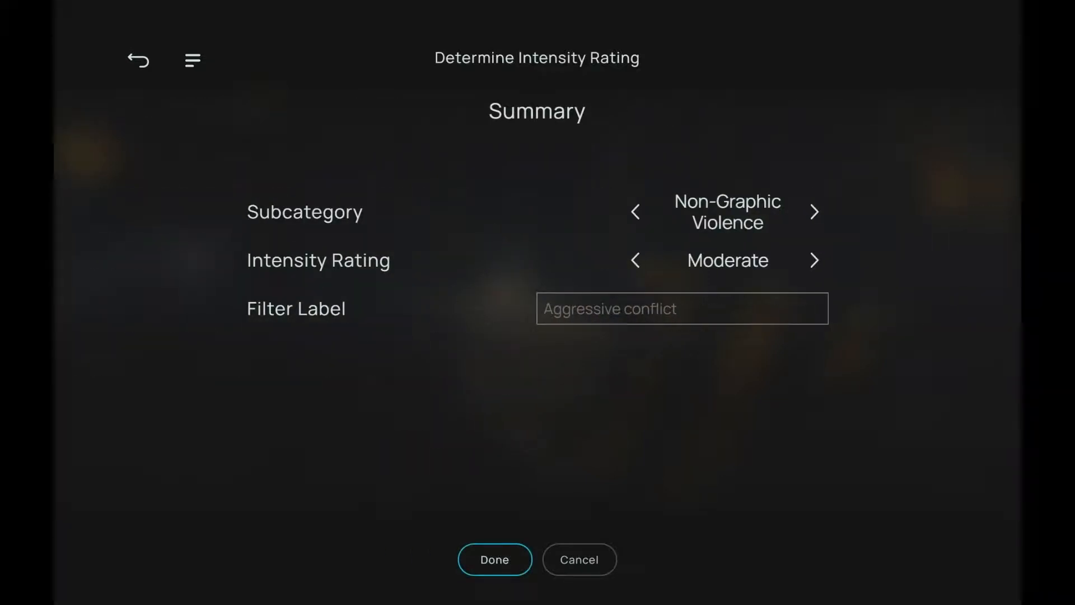
Set the filter label to "Shooting at robots" and finish the intensity rating summary
key(Up)
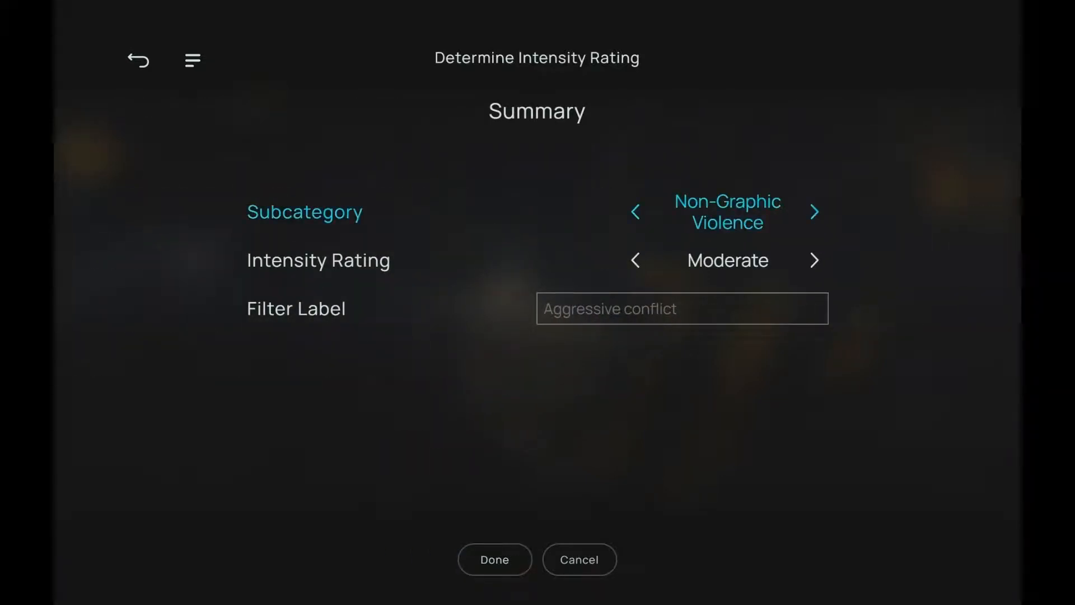
key(Down)
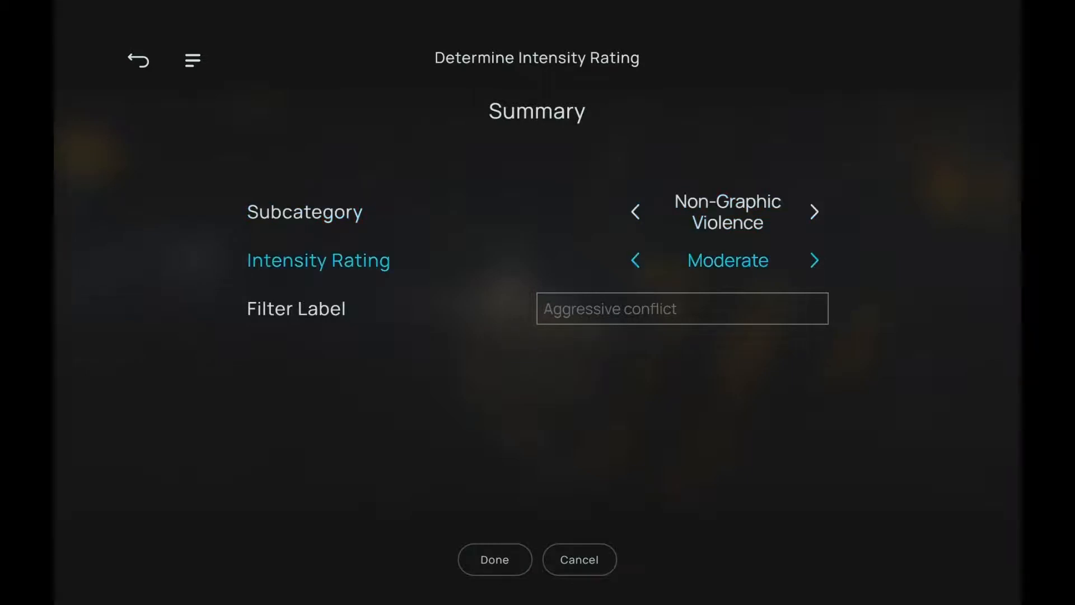
key(Down)
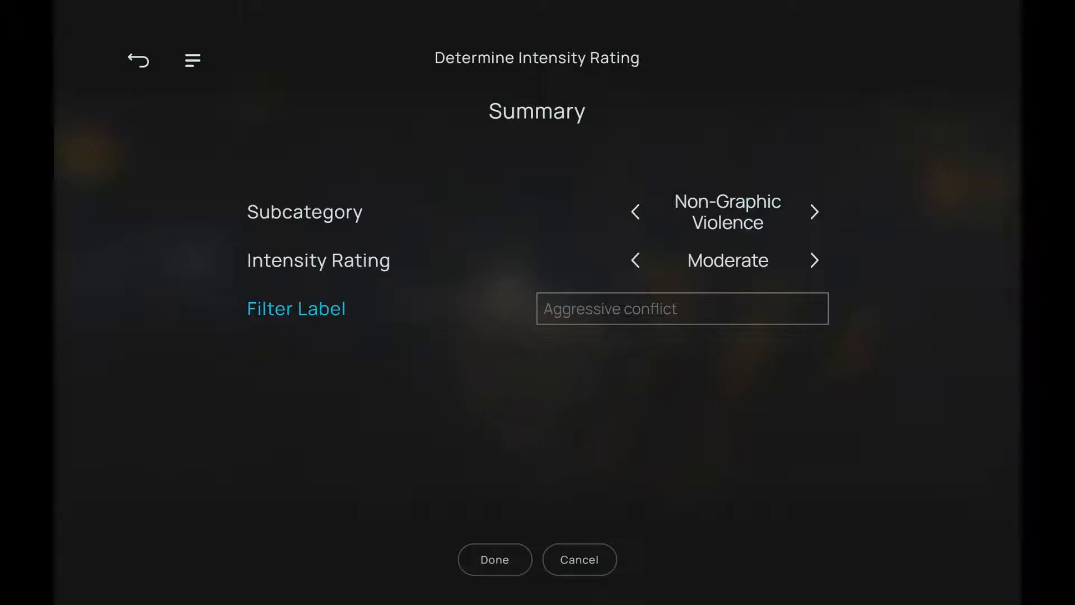
key(Return)
text(Sho)
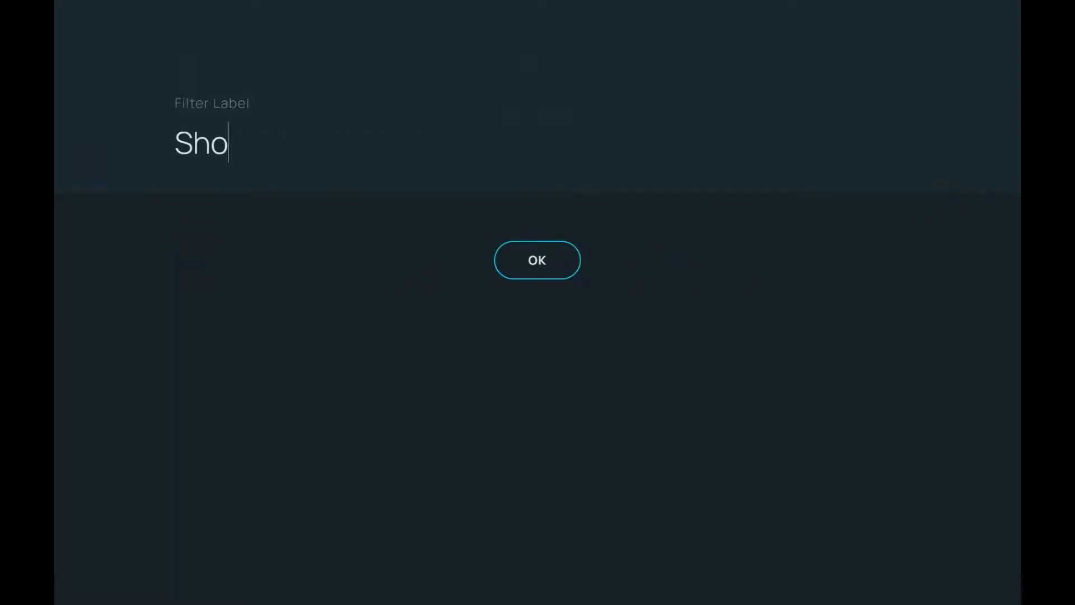
text(oting at robots)
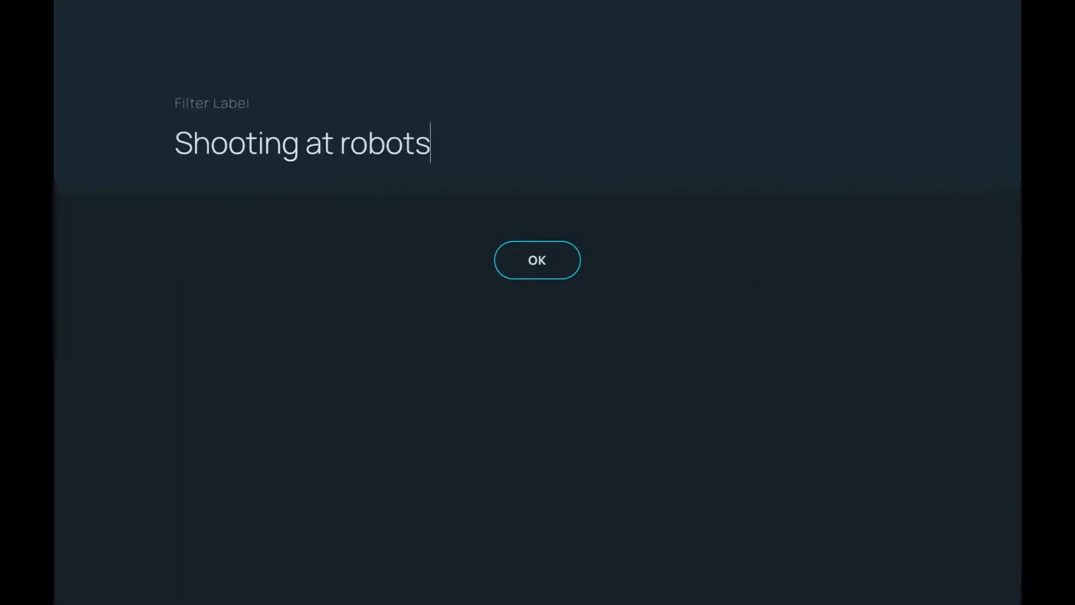
key(Return)
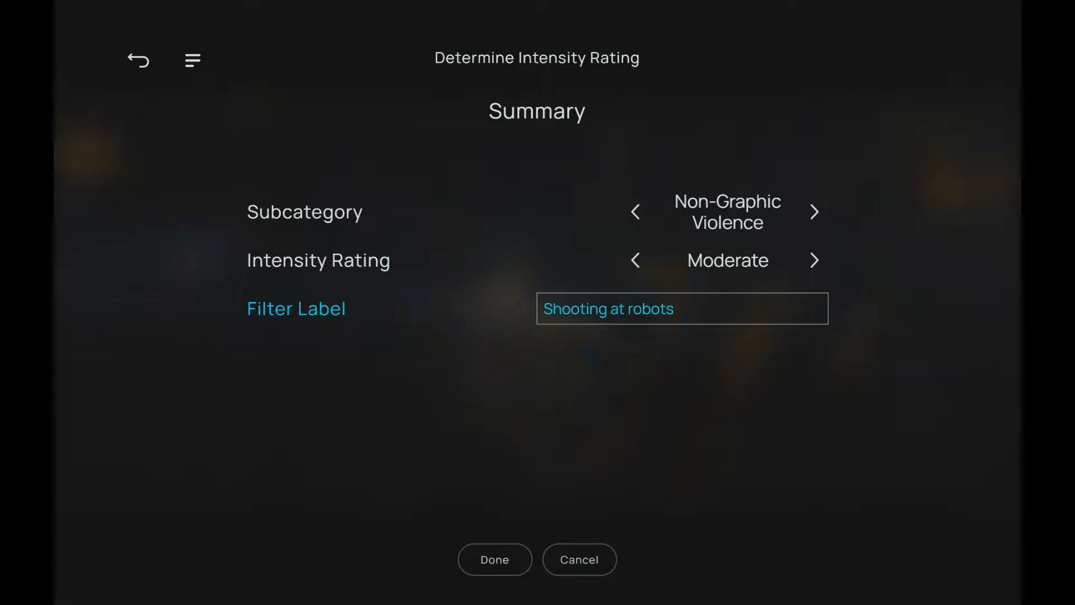
key(Down)
key(Return)
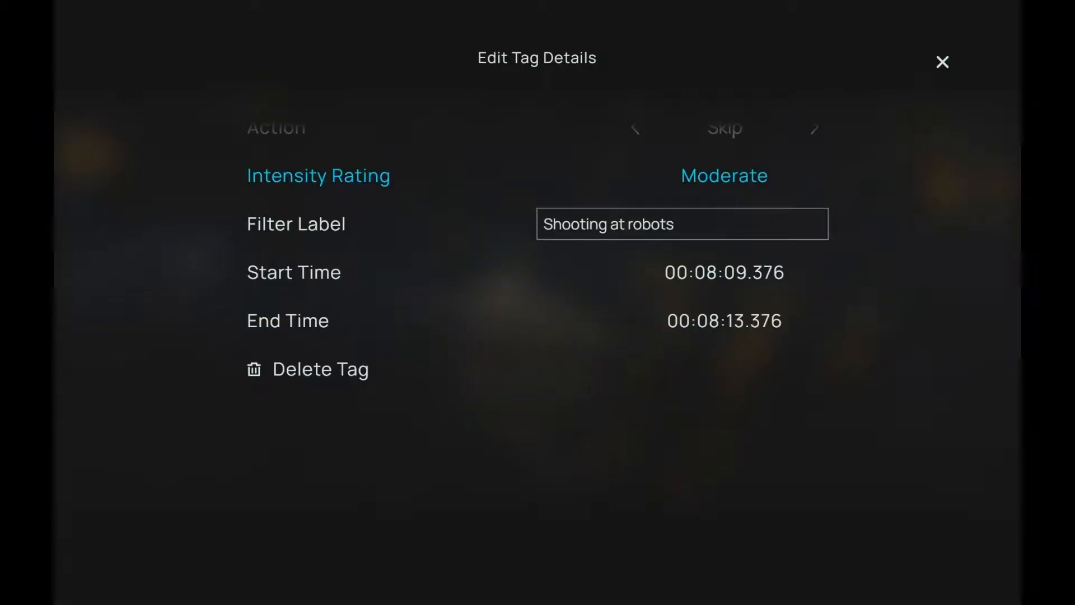
Review and close the tag details, and play the video to preview the skip tag
key(Down)
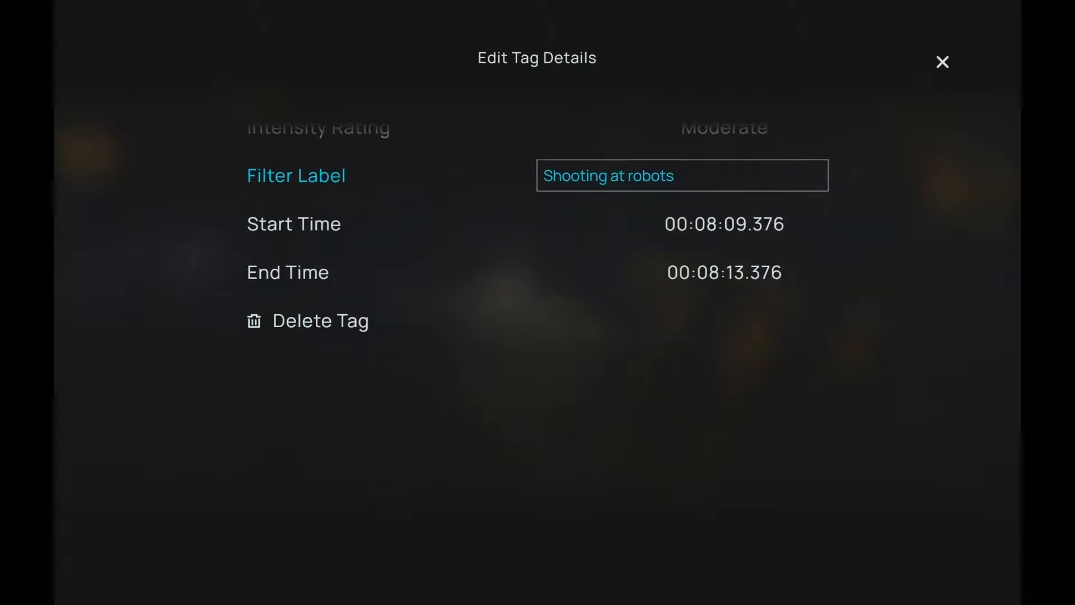
key(Up)
key(Up)
key(Up)
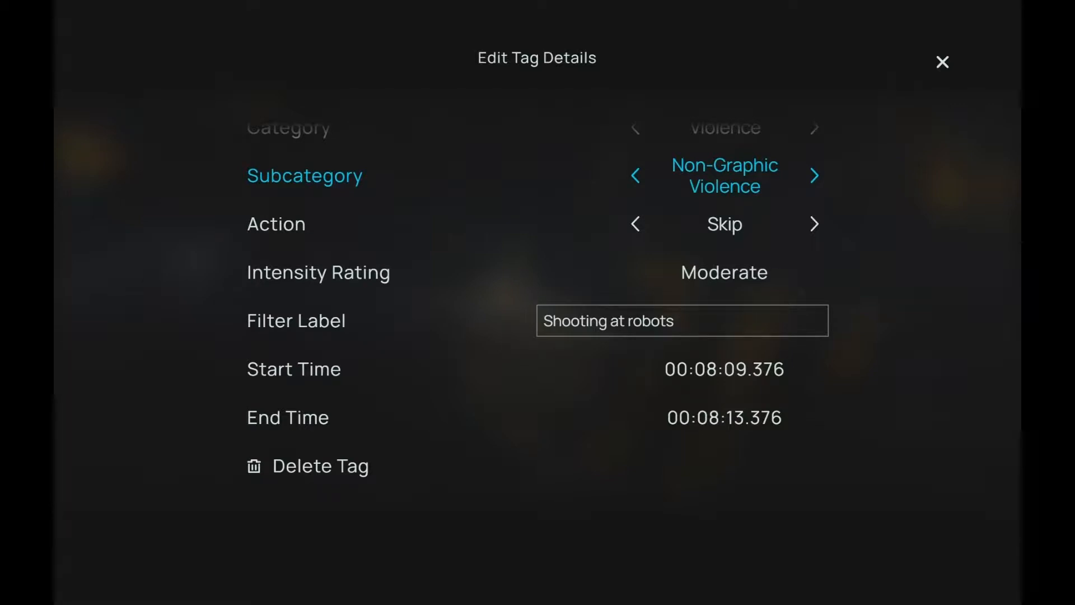
click(943, 62)
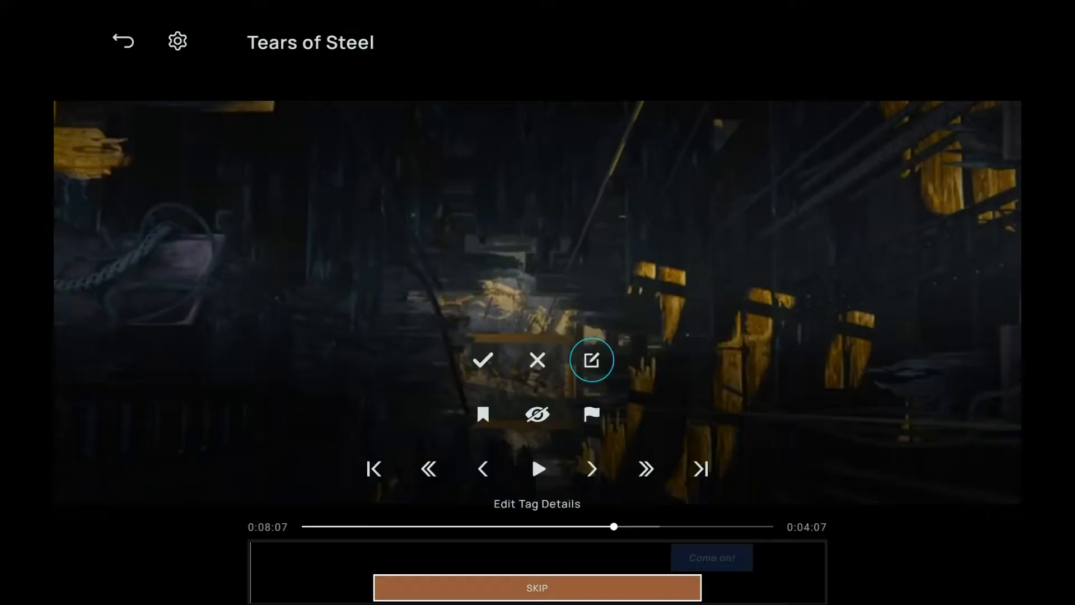
key(Down)
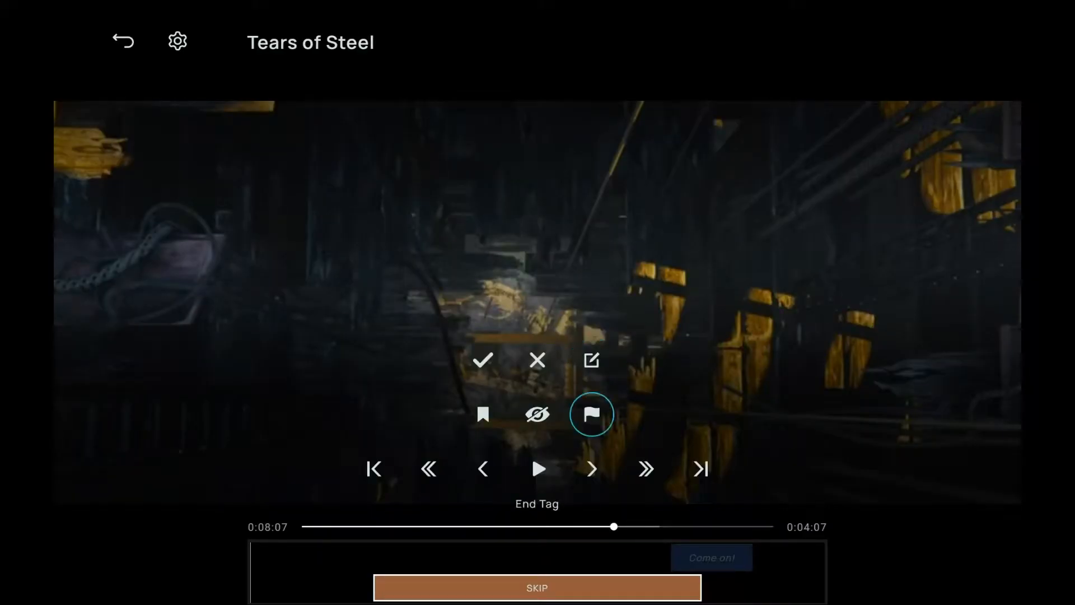
key(Down)
key(Left)
key(Return)
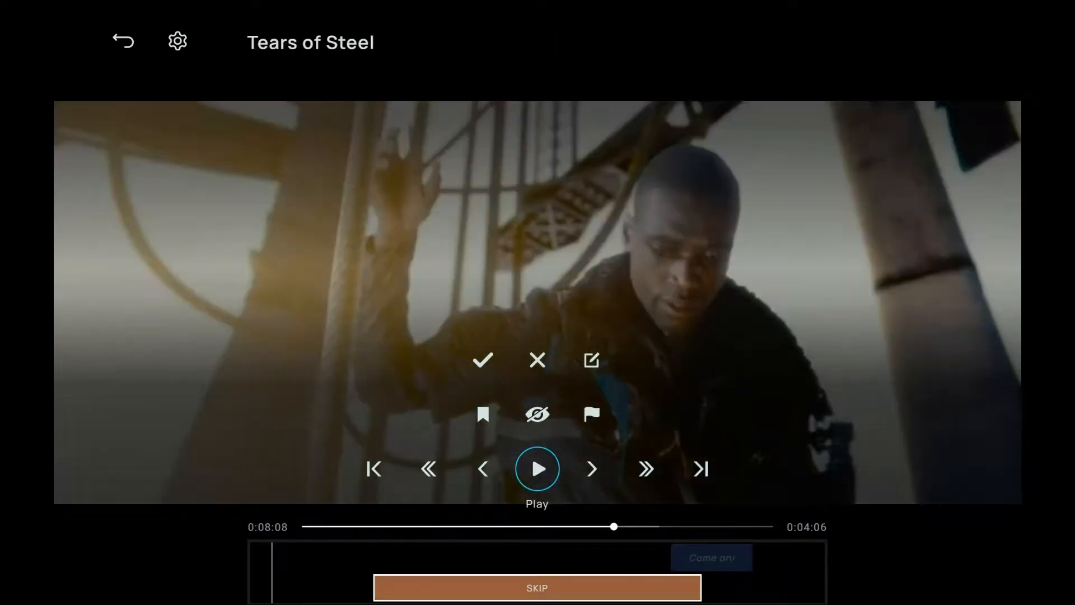
Disable tags and move the tag's start slightly later by stepping forward from its beginning
click(537, 414)
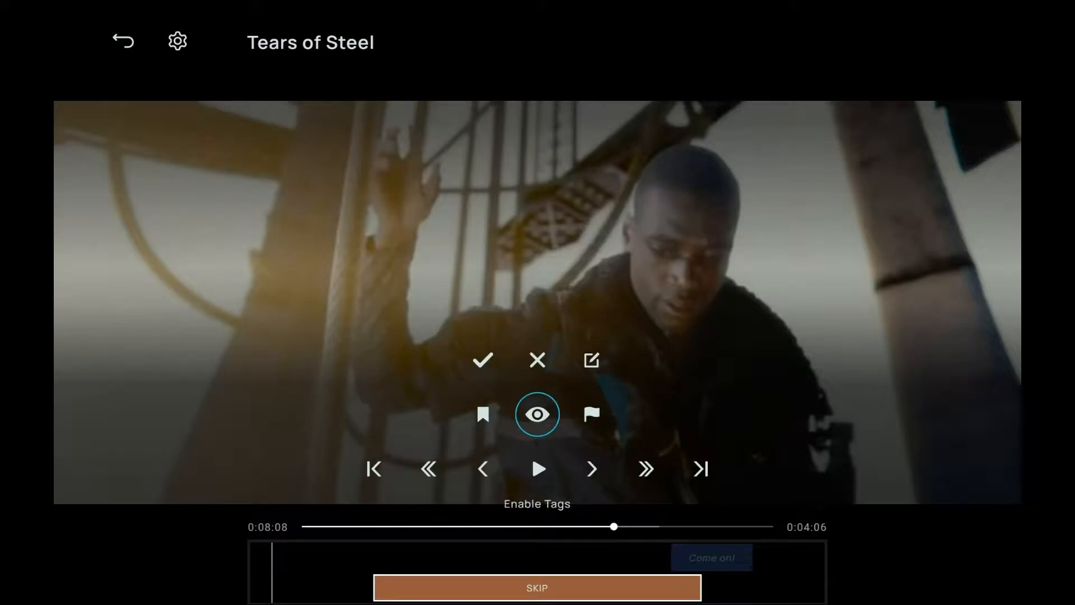
click(537, 469)
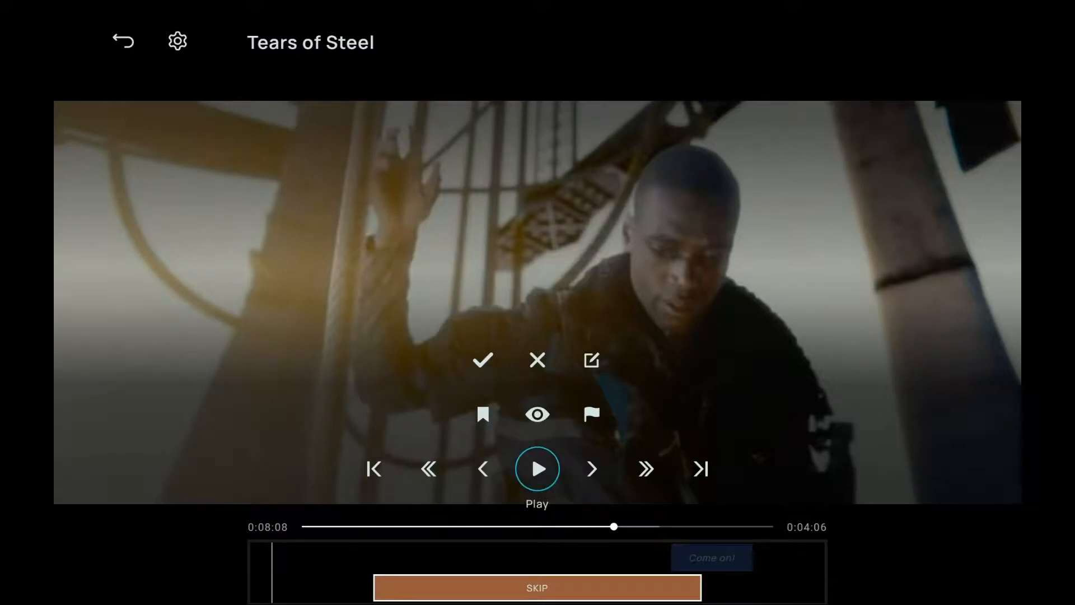
click(373, 470)
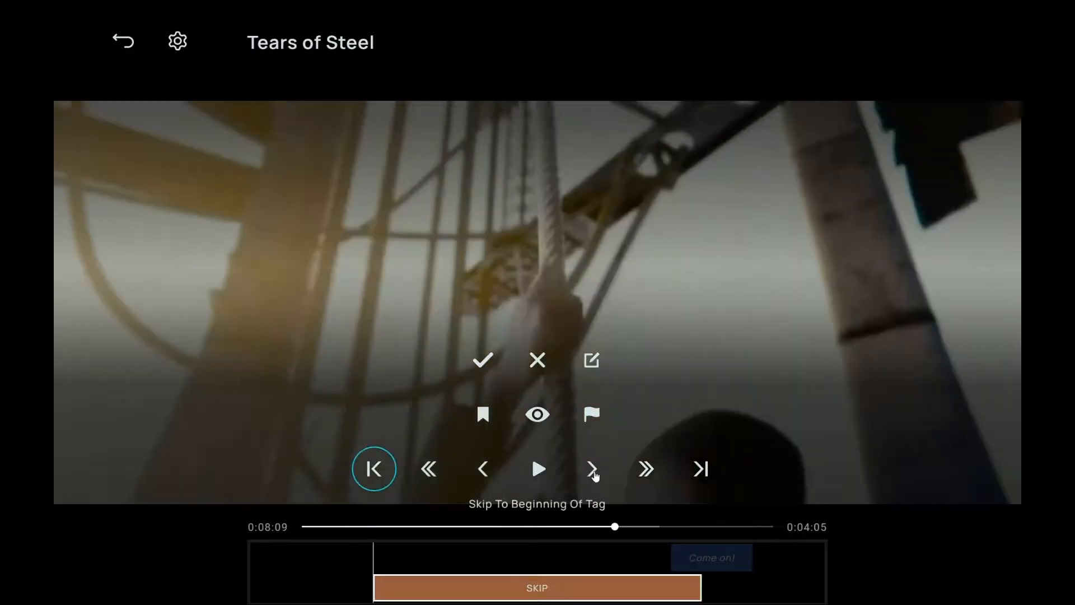
click(595, 474)
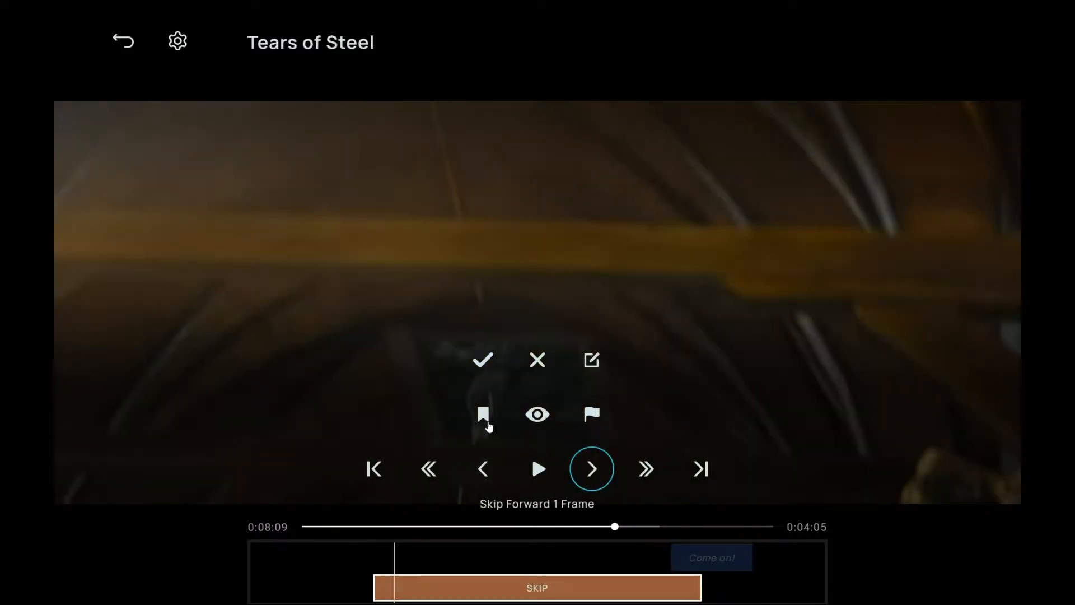
click(489, 427)
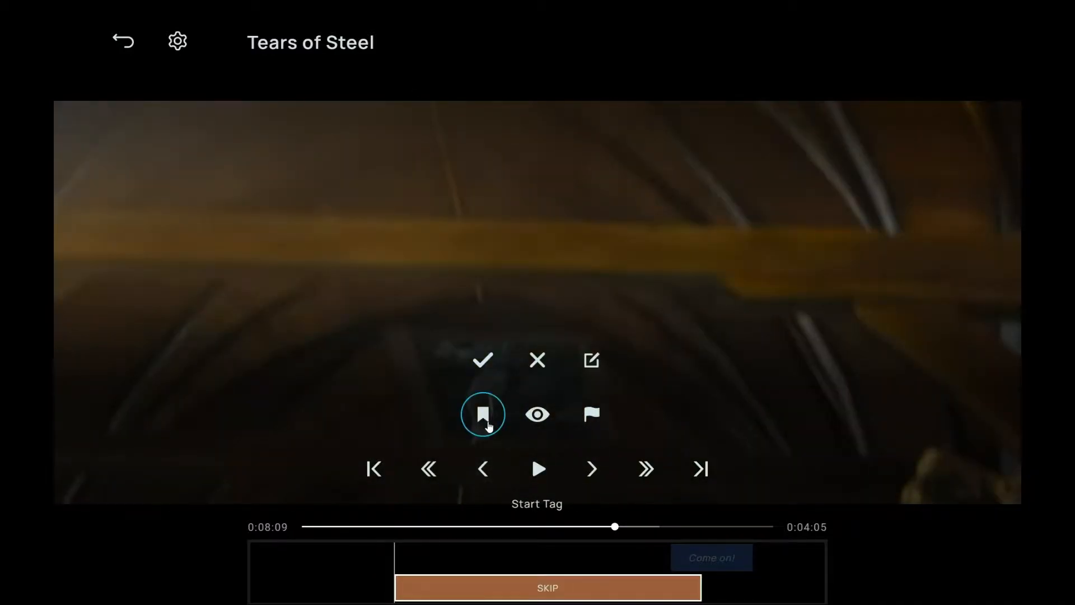
Extend the tag's end slightly by stepping forward from its current end
click(707, 470)
click(595, 474)
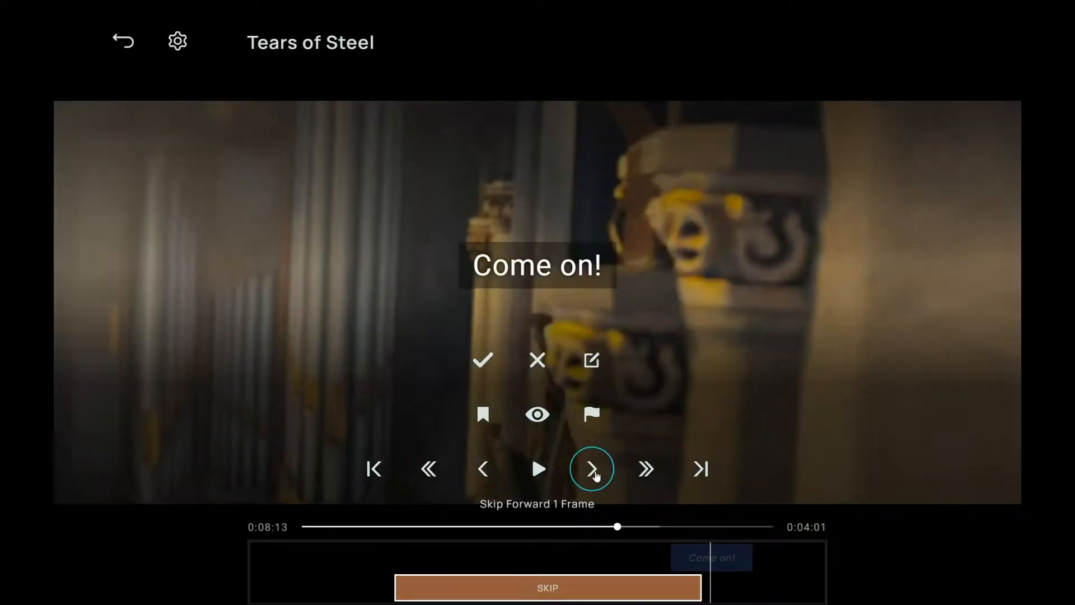
click(592, 423)
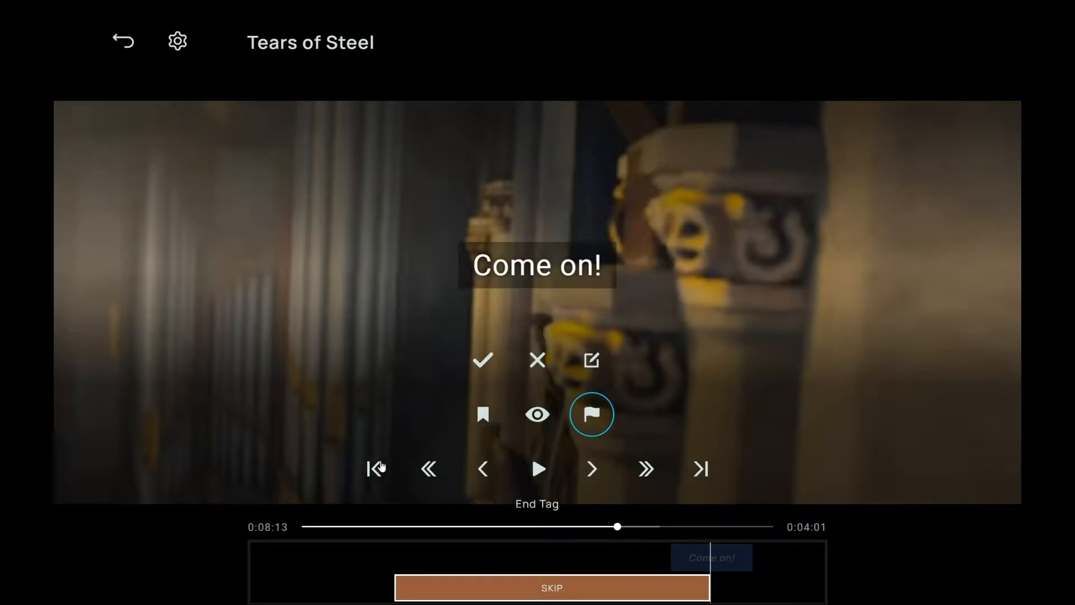
Go back 1 second before the tag's start, enable tags again and play through the adjusted skip
click(377, 468)
click(432, 472)
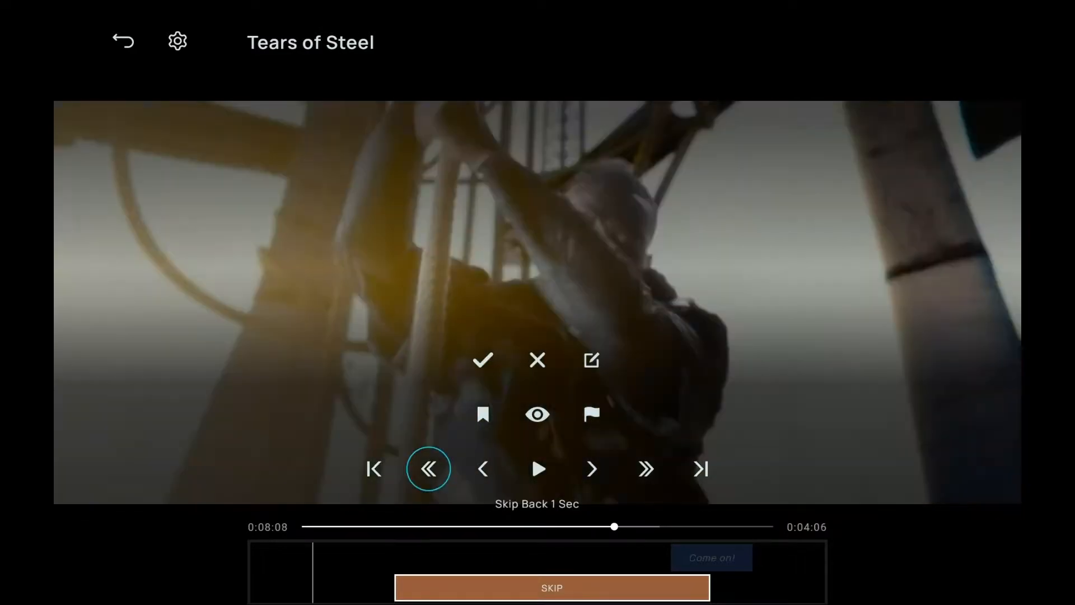
key(Right)
key(Right)
key(Up)
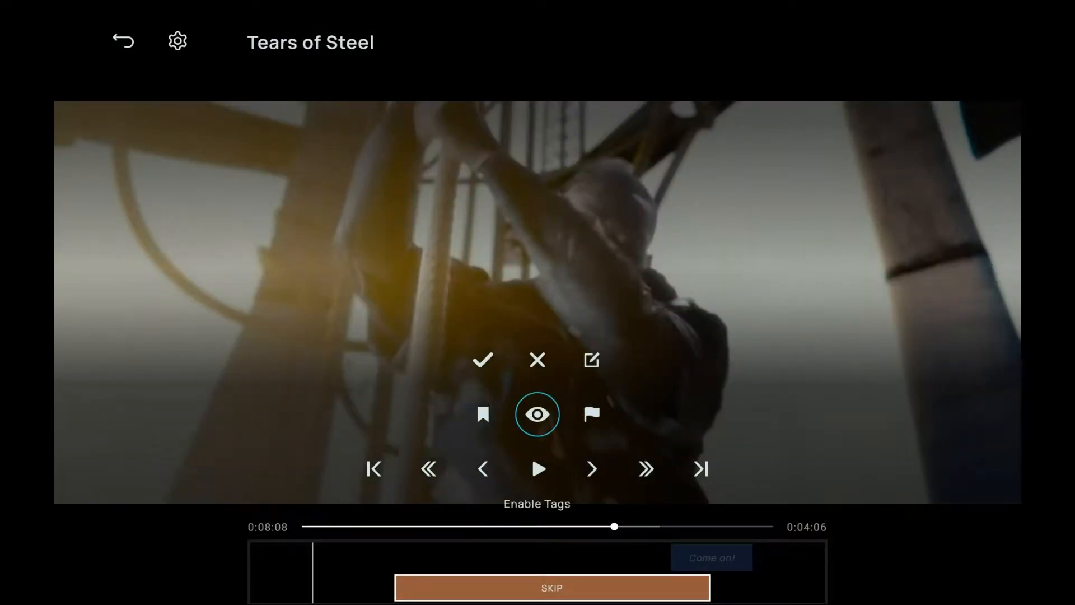
key(Return)
key(Down)
key(Return)
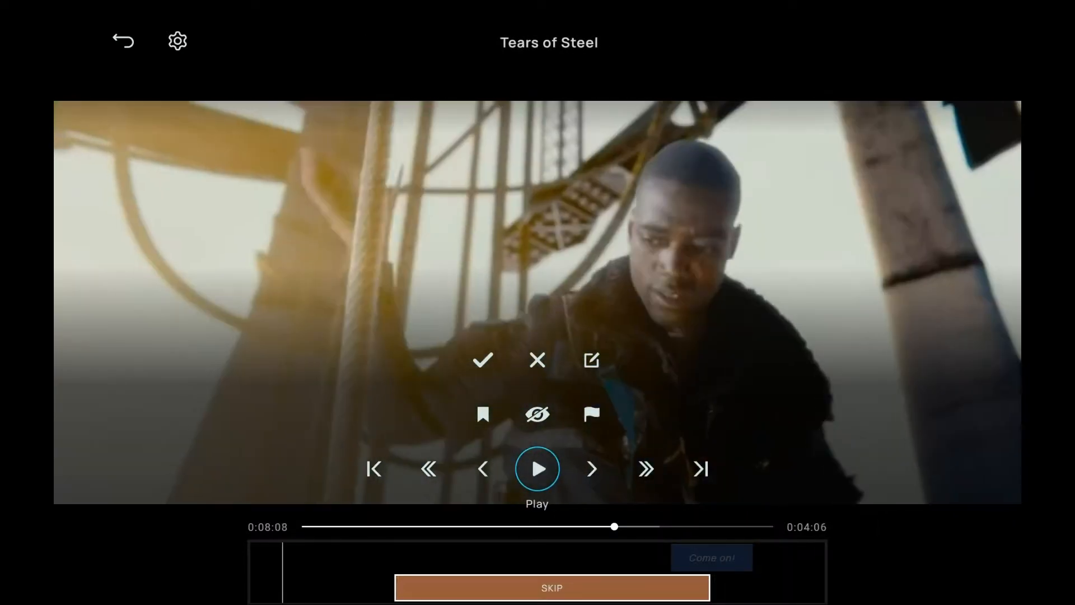
Save the finished skip tag
key(Up)
key(Up)
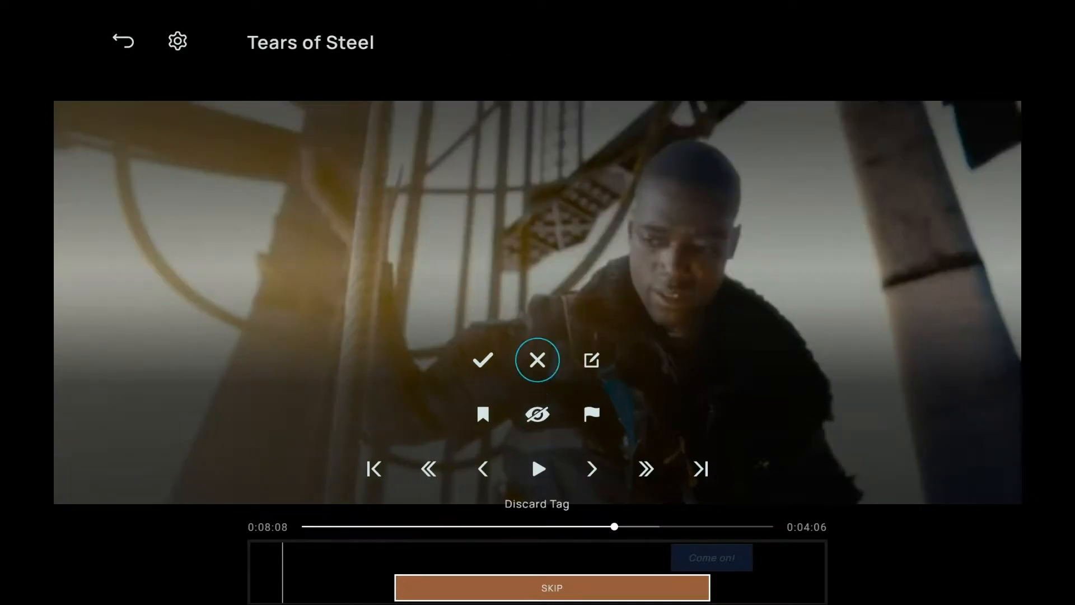
key(Left)
key(Return)
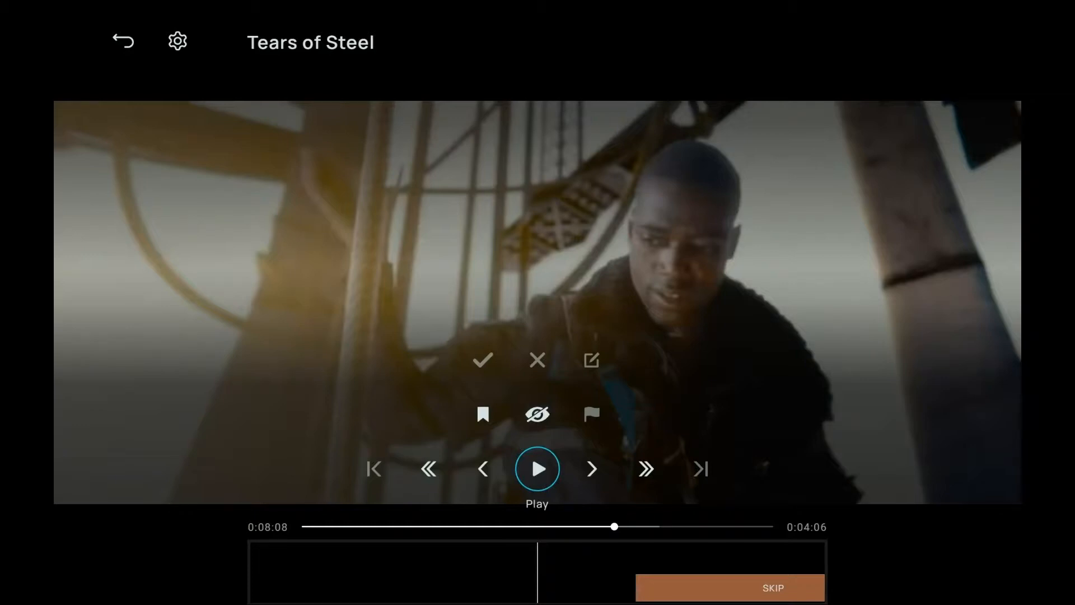
Publish the project from its management settings, accept the publishing notice and close the settings
key(Up)
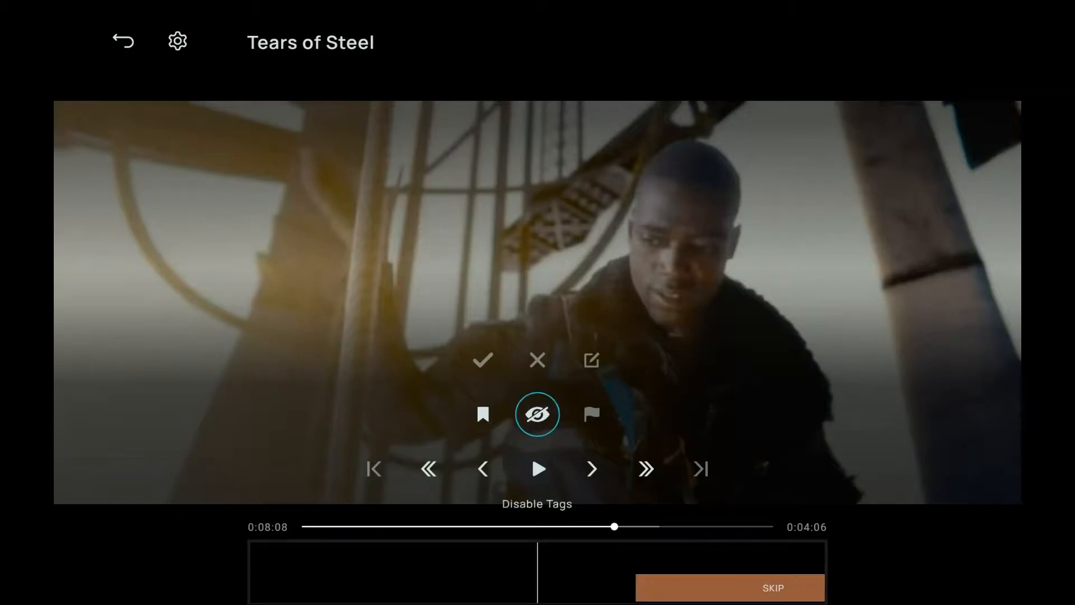
key(Up)
key(Right)
key(Return)
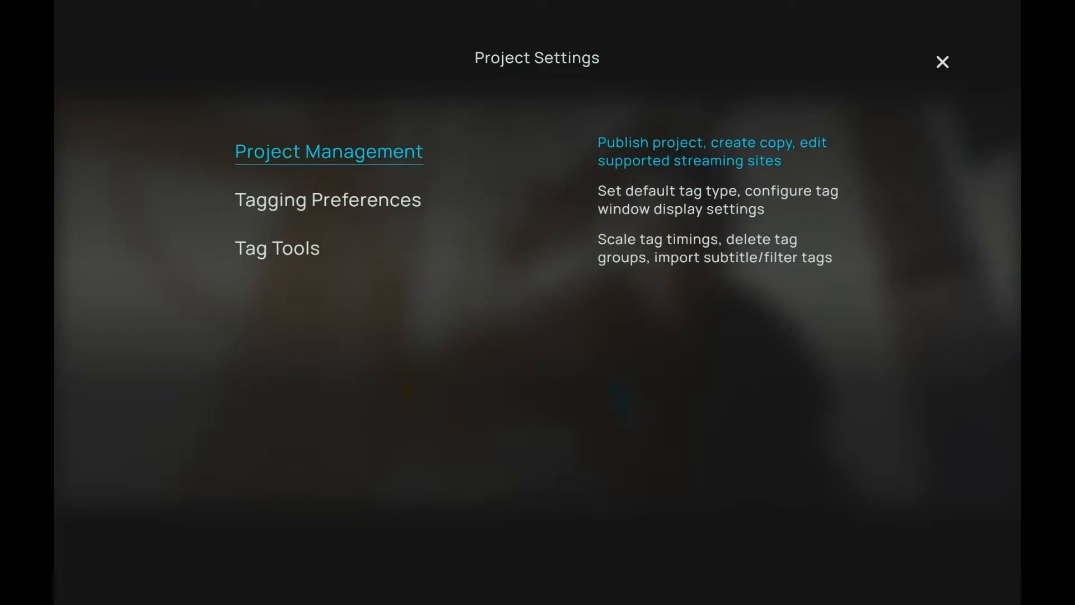
key(Return)
key(Down)
key(Down)
key(Down)
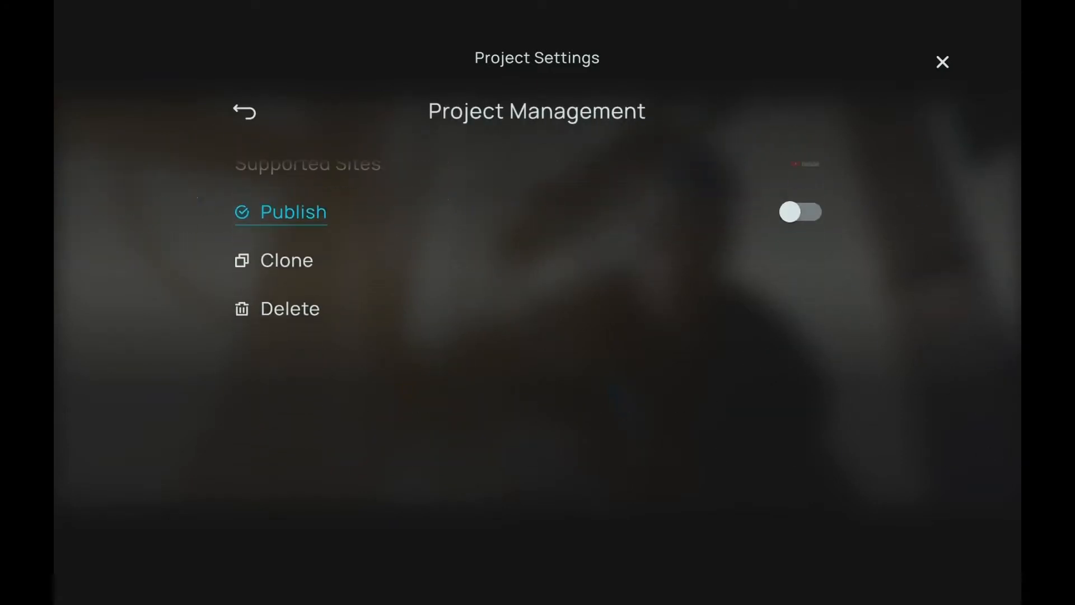
key(Return)
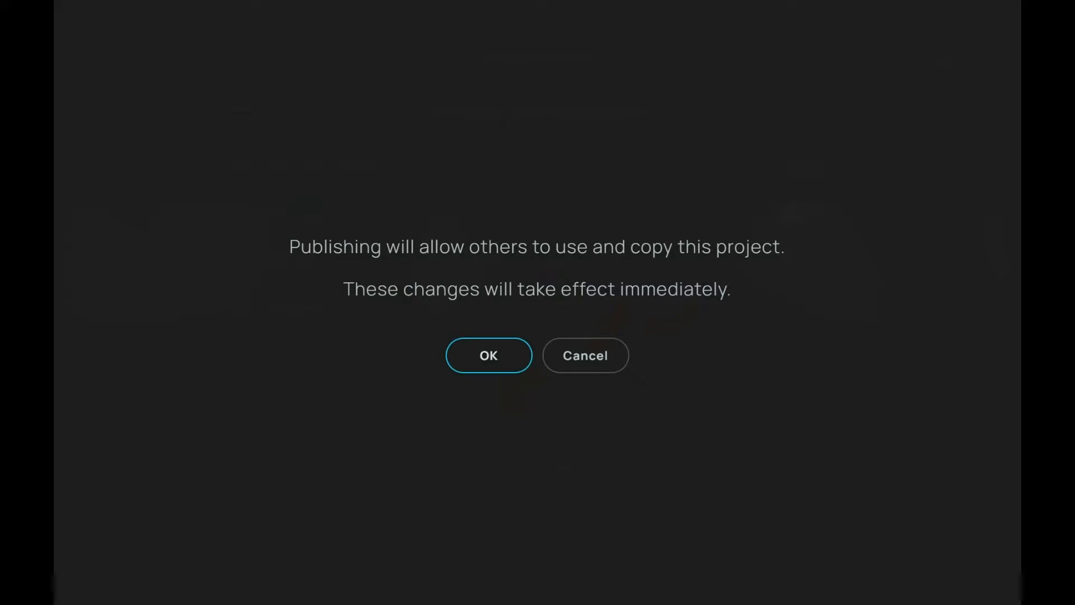
key(Return)
click(939, 58)
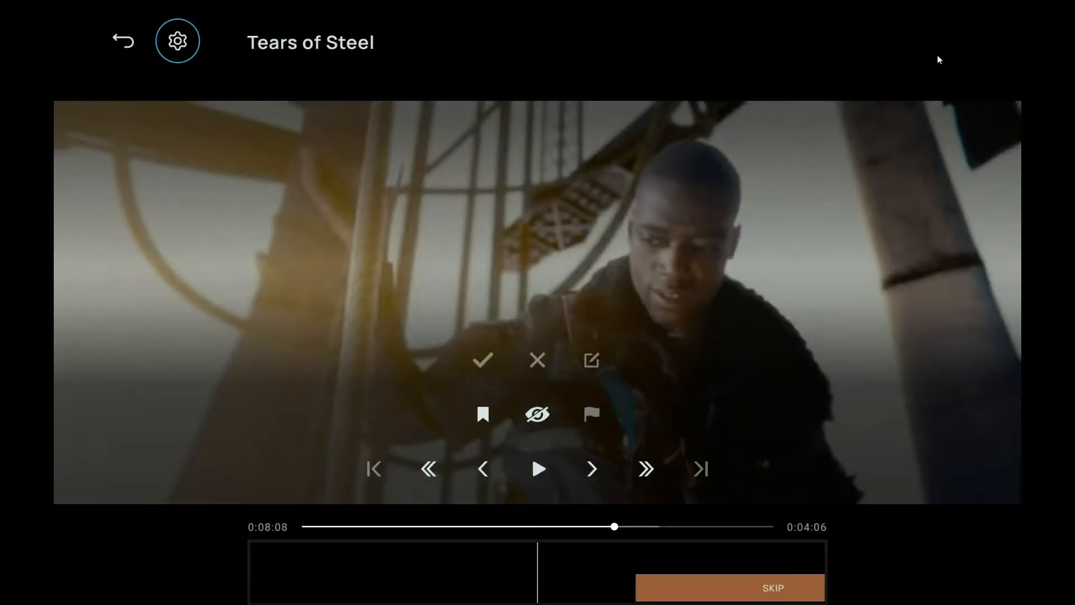
Leave the tag editor, expand the player's Filters options and open the list of available filter projects
key(Left)
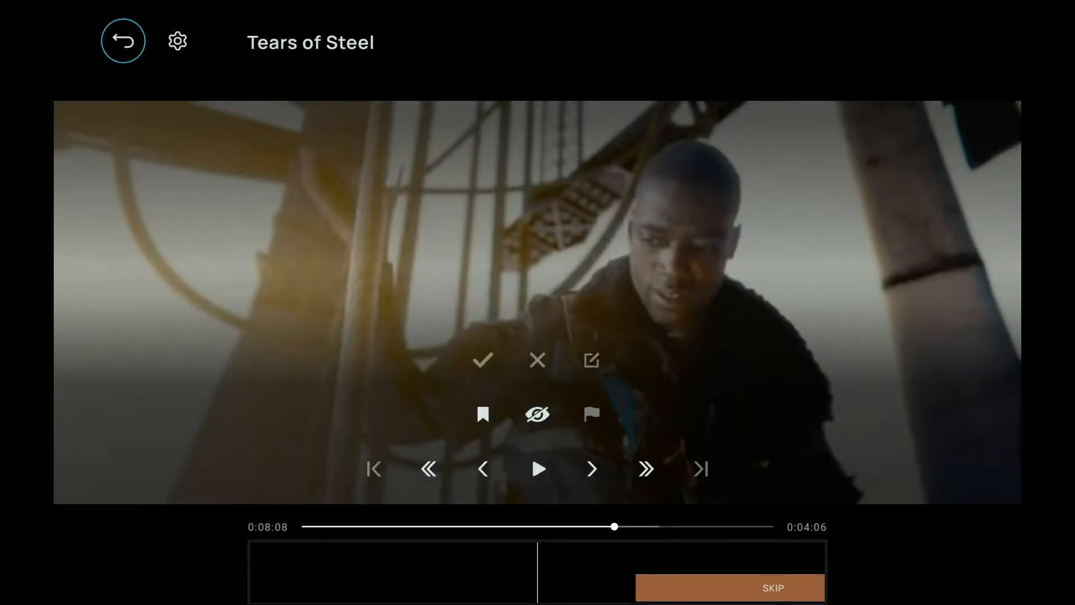
key(Return)
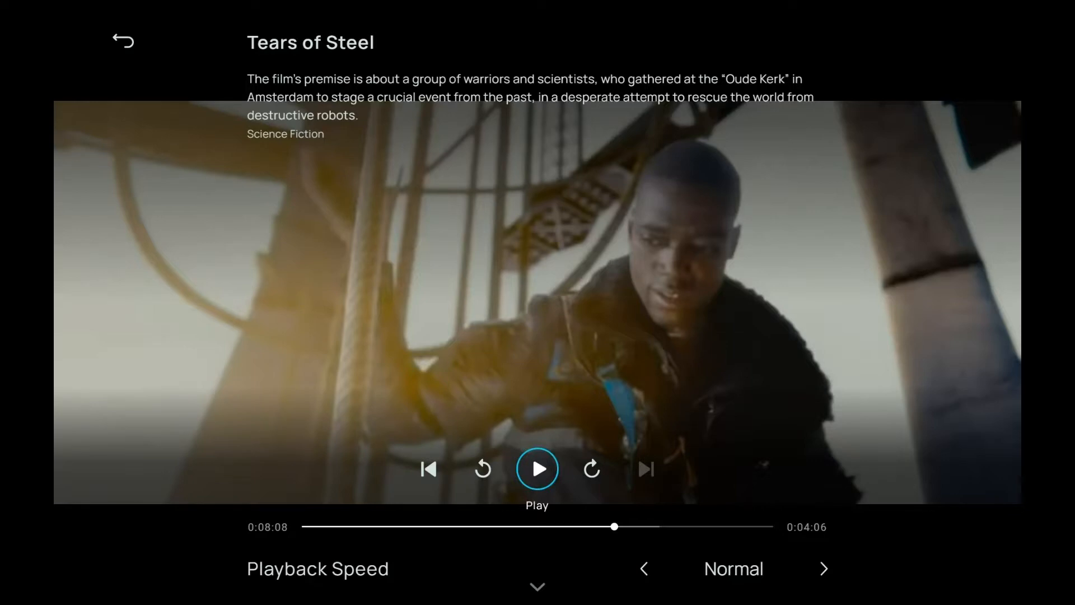
key(Down)
key(Down)
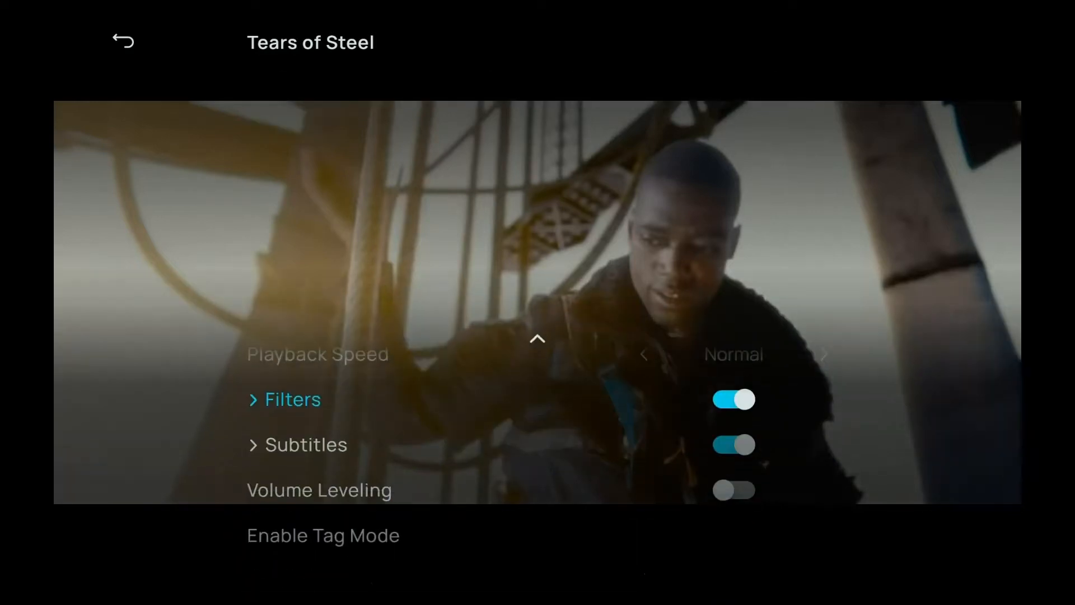
key(Return)
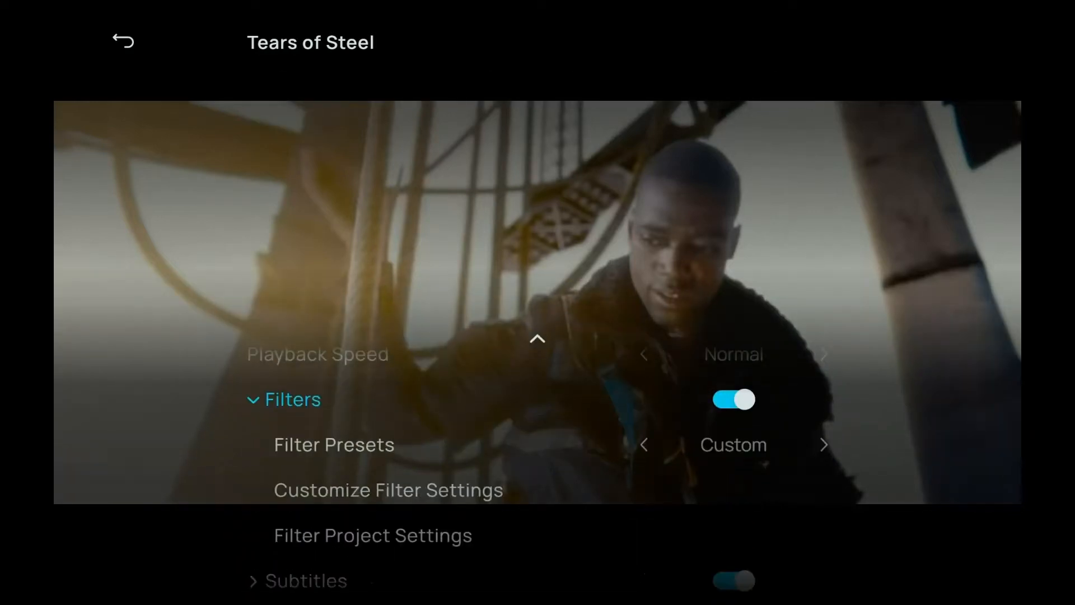
key(Down)
key(Down)
key(Down)
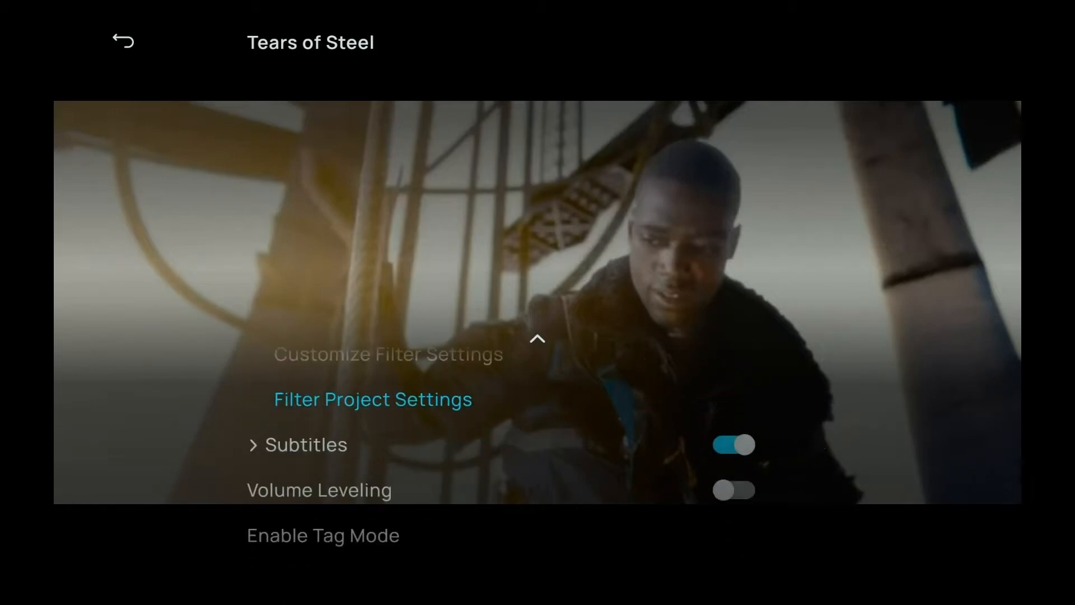
key(Return)
key(Down)
key(Return)
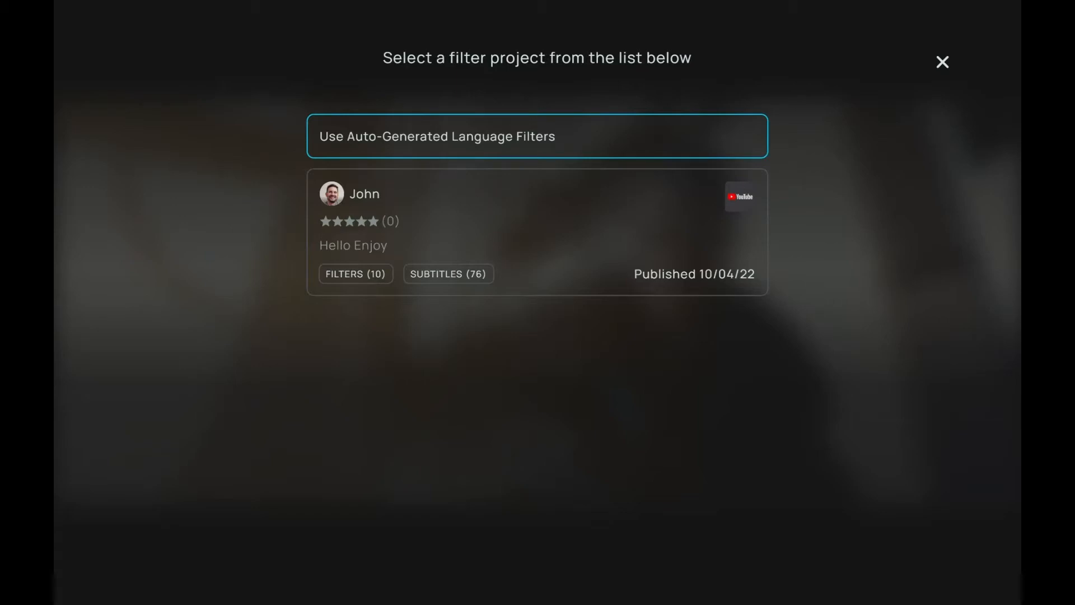
Select the published filter project with 10 filters and 76 subtitles, and open its custom filter settings
key(Down)
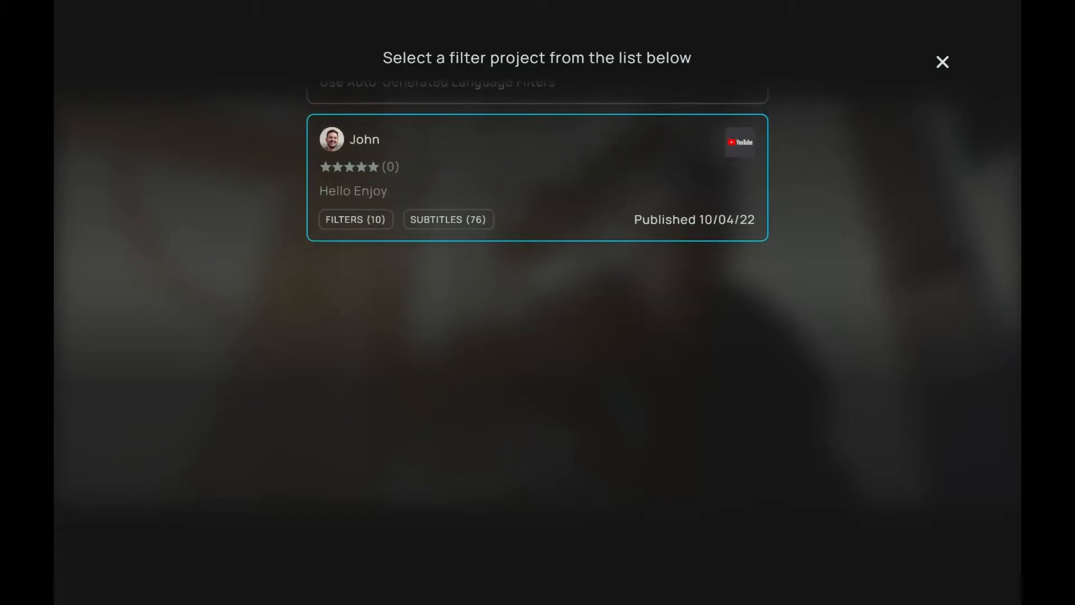
key(Return)
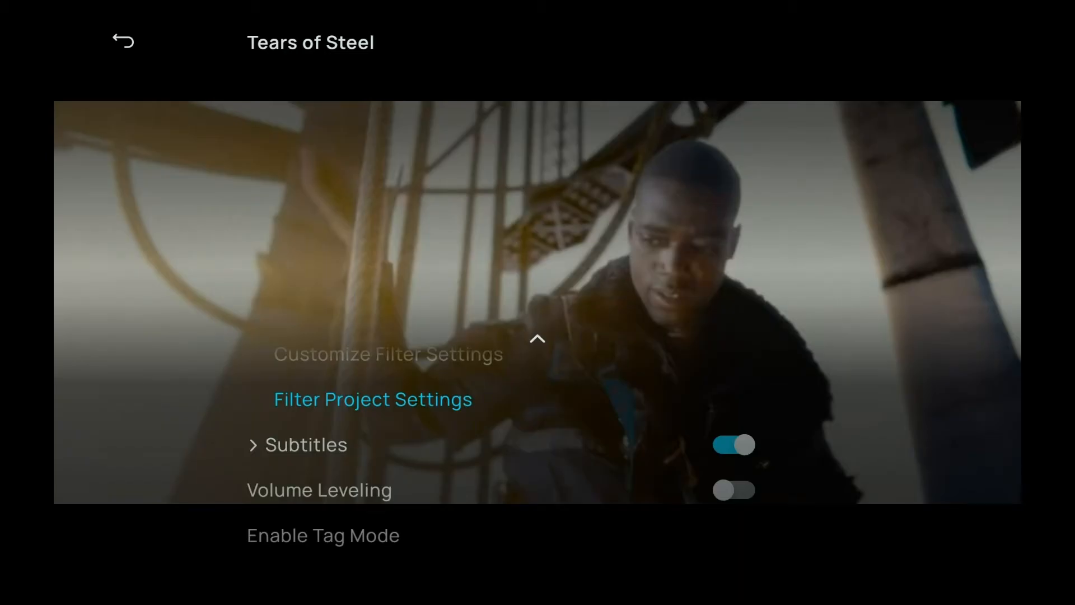
key(Up)
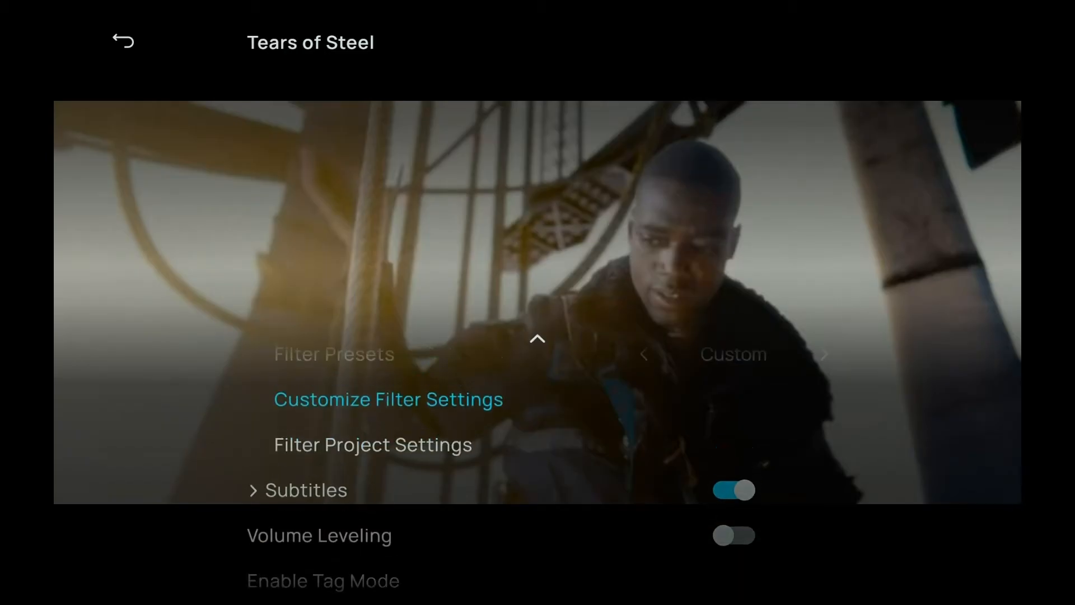
key(Return)
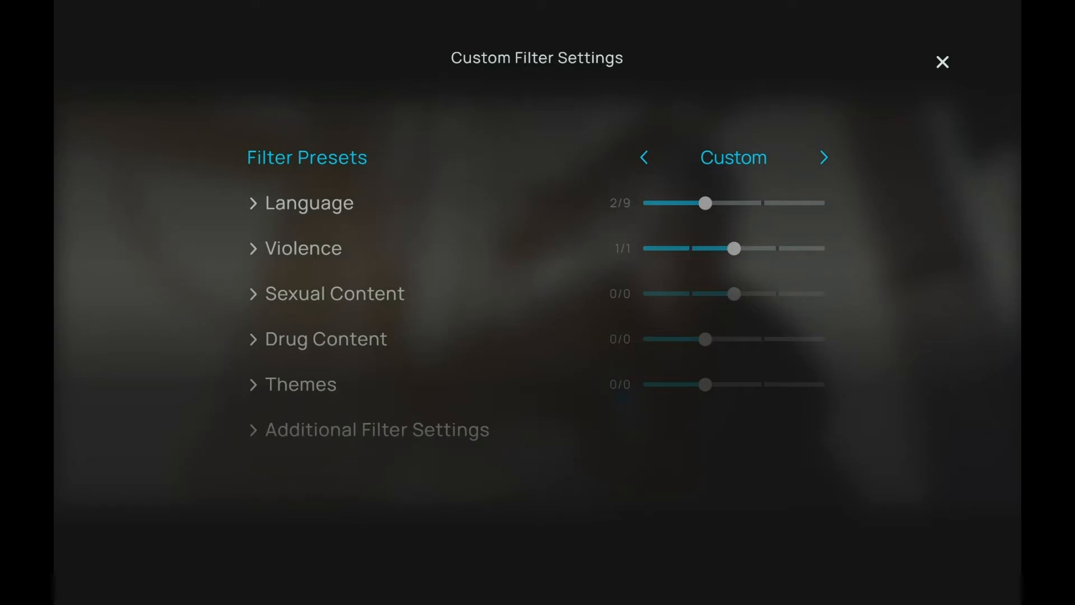
Expand the Violence filters through Non-Graphic Violence and Moderate down to the individual tag under Shooting at robots
key(Down)
key(Down)
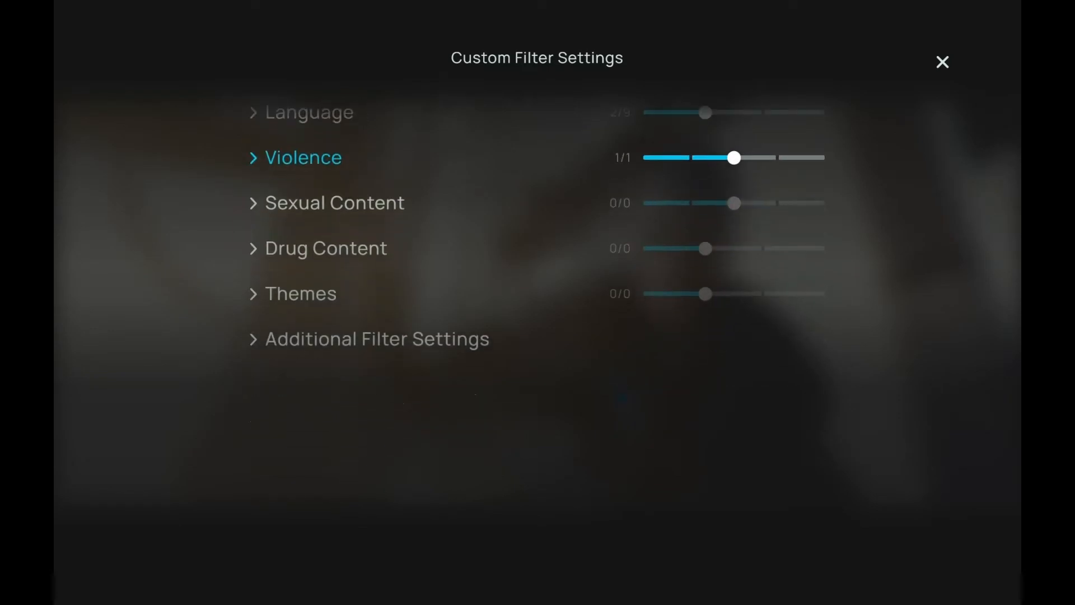
key(Return)
key(Down)
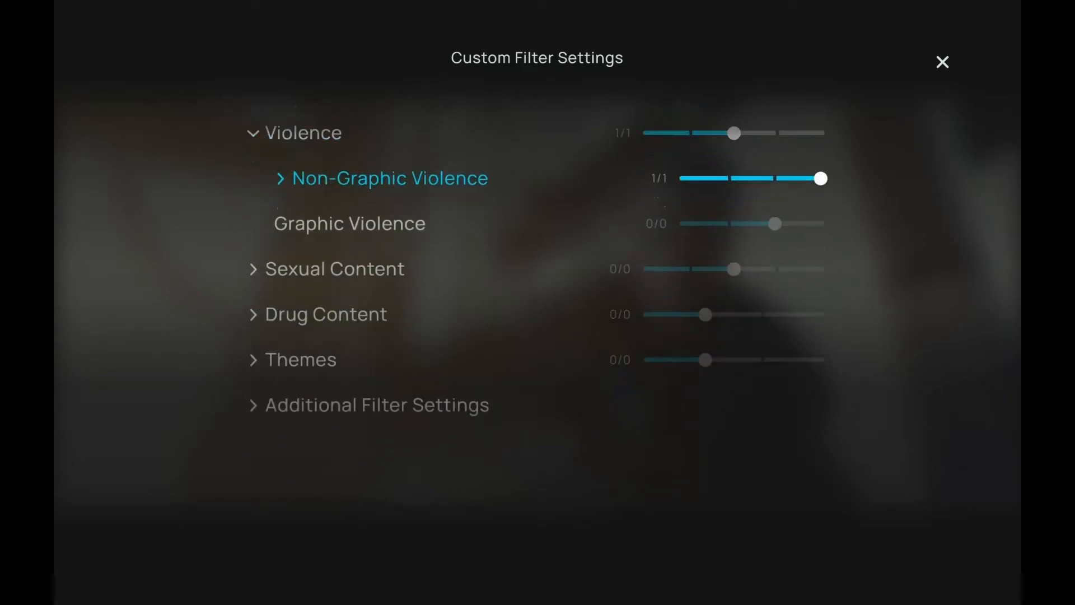
key(Return)
key(Down)
key(Return)
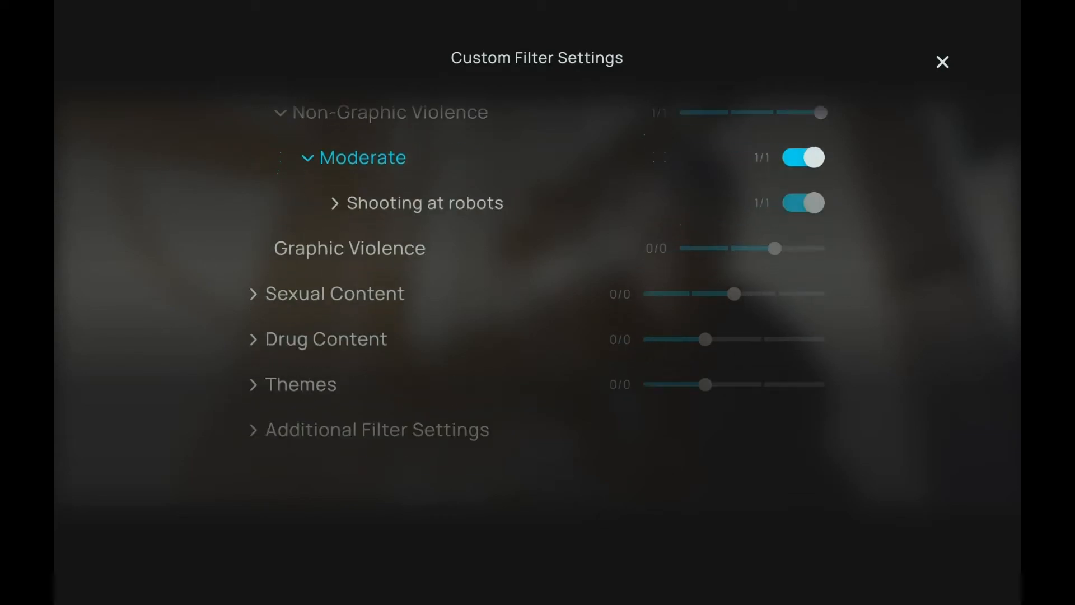
key(Down)
key(Return)
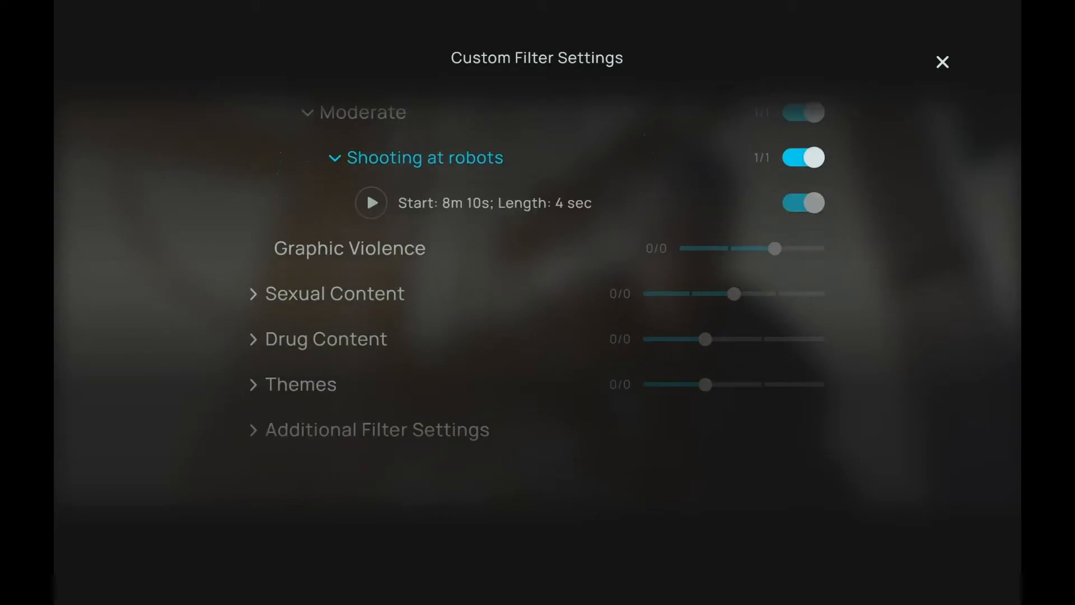
Preview the Shooting at robots tag that starts at 8m 10s
scroll(576, 233, up, 3)
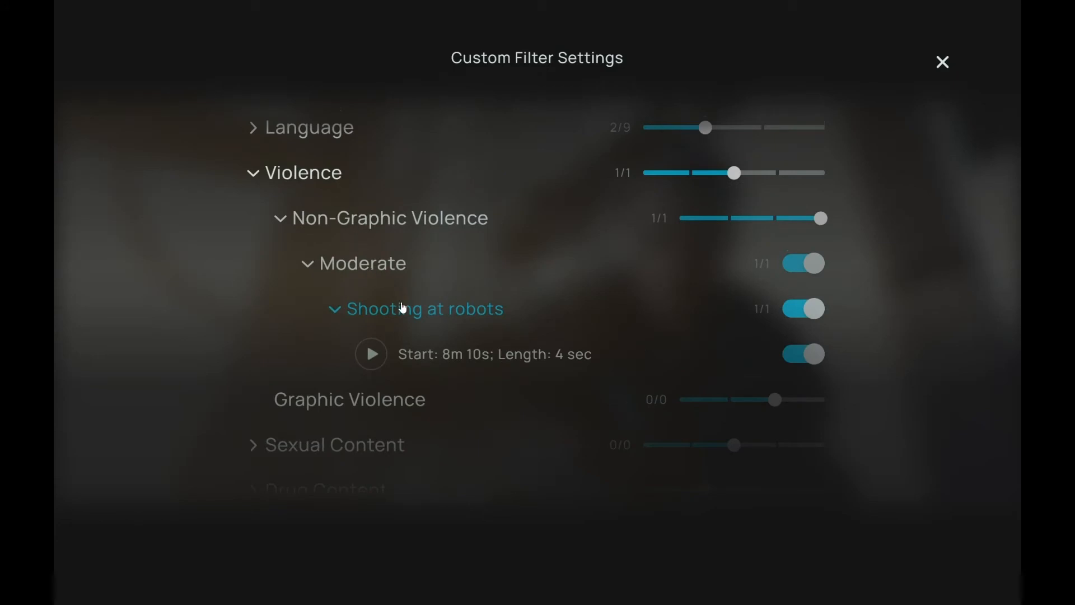
key(Down)
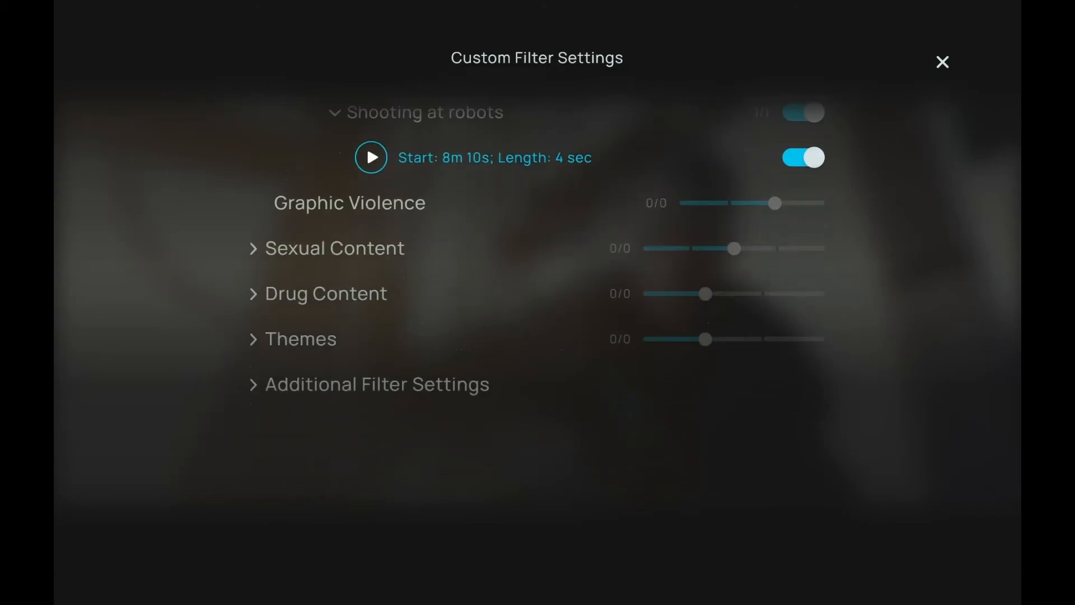
key(Return)
key(Return)
key(Return)
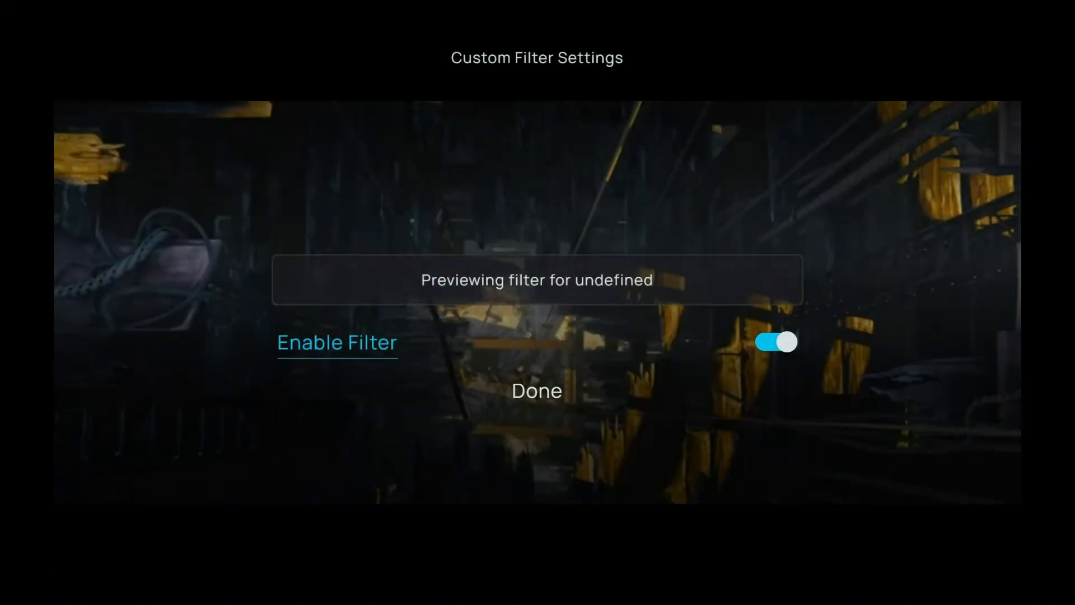